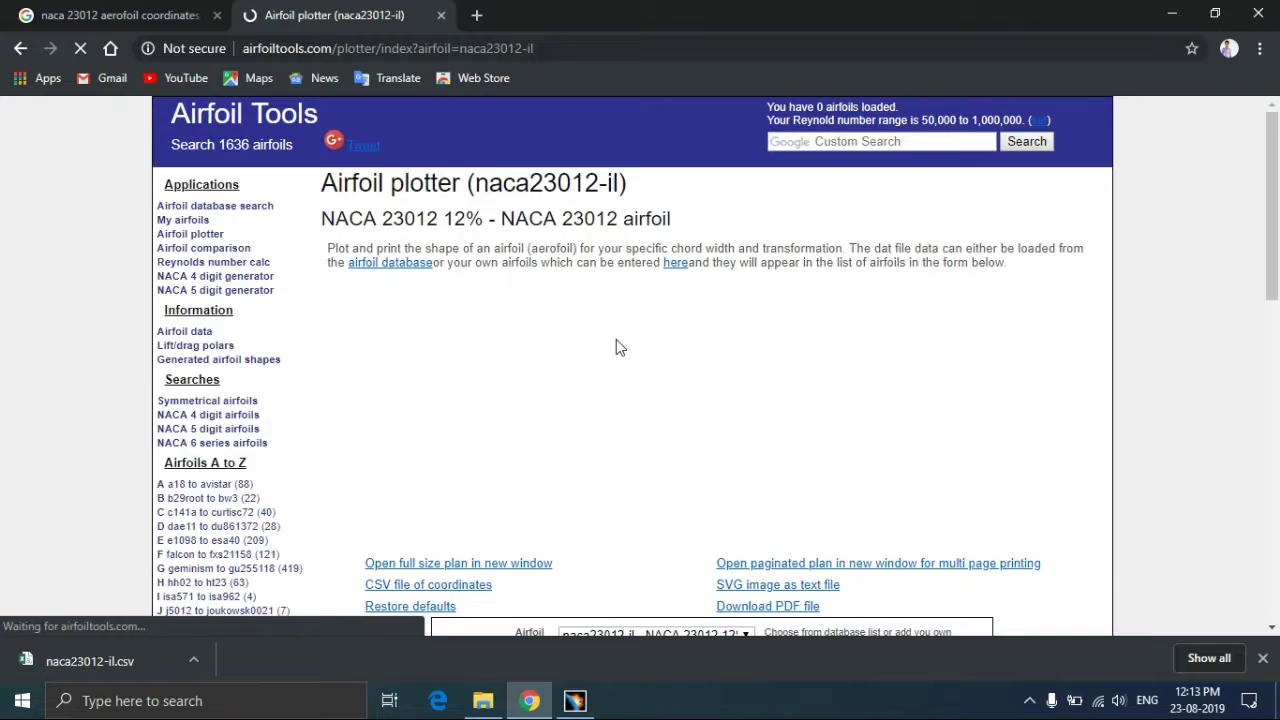
# Step: Examine the NACA 23012 airfoil plot and the settings in the plotter form
pyautogui.scroll(-7, 612, 347)
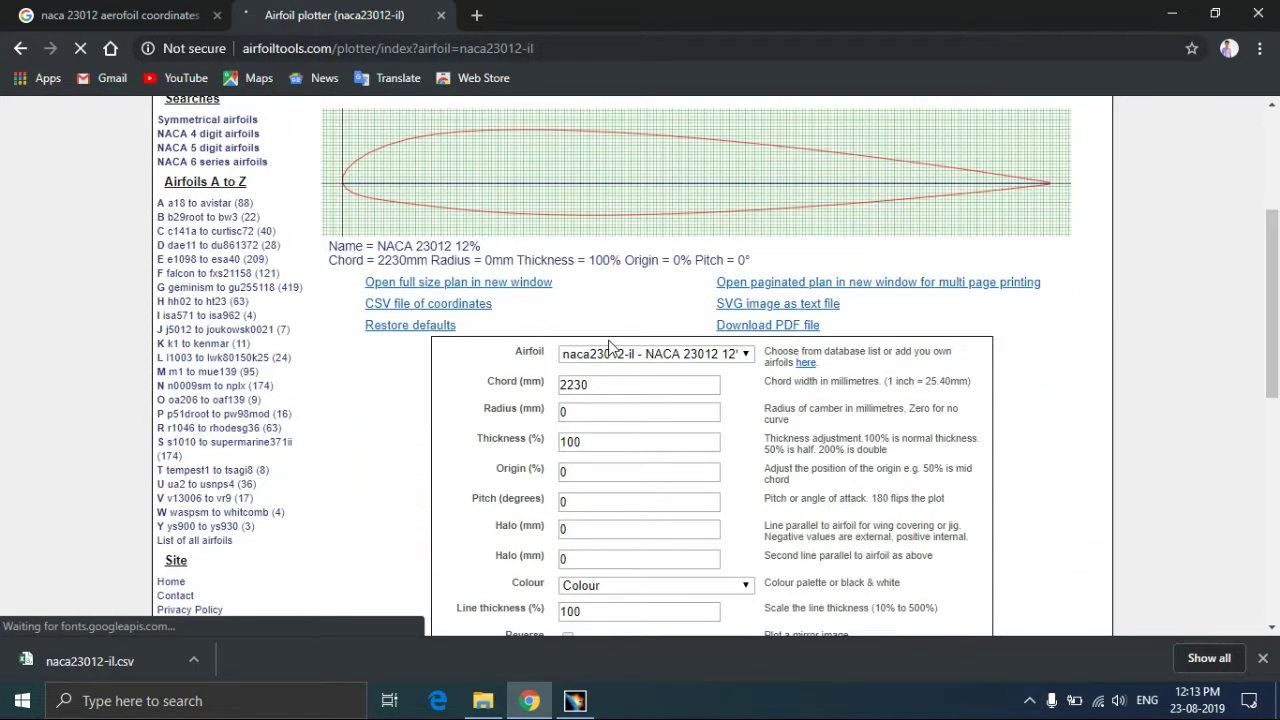
pyautogui.scroll(-2, 612, 347)
pyautogui.scroll(7, 610, 347)
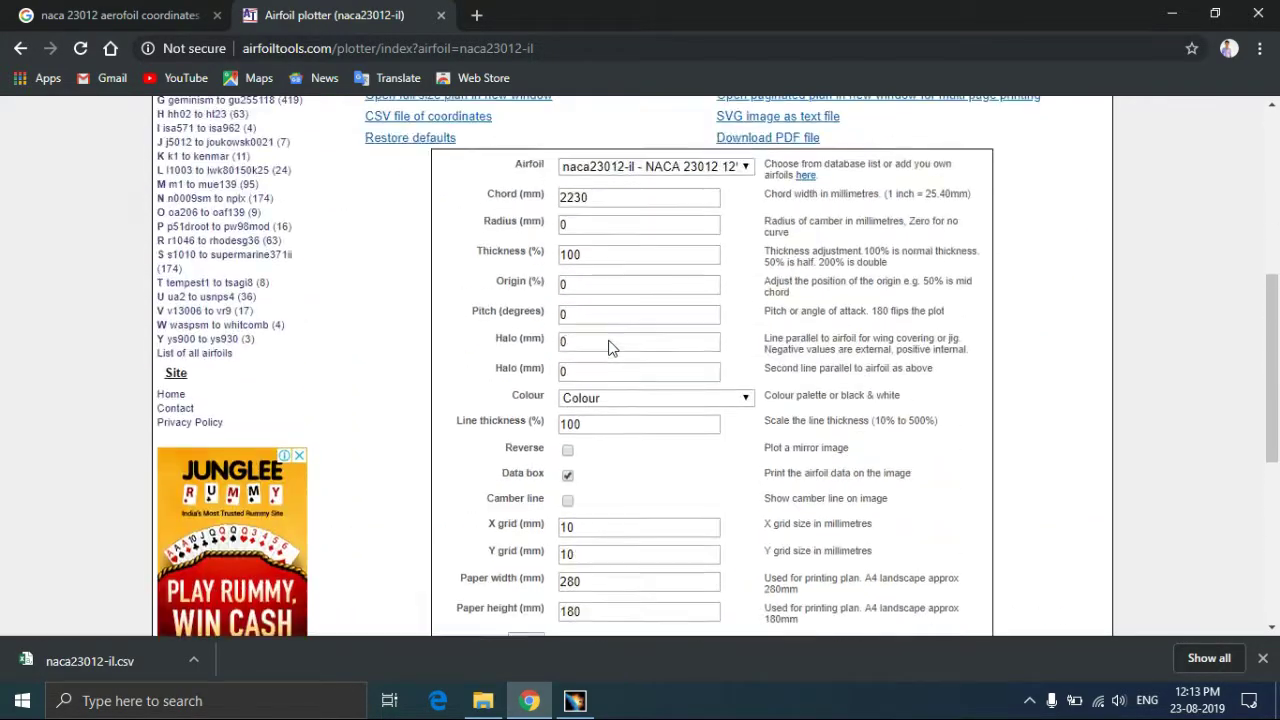
pyautogui.scroll(-4, 609, 347)
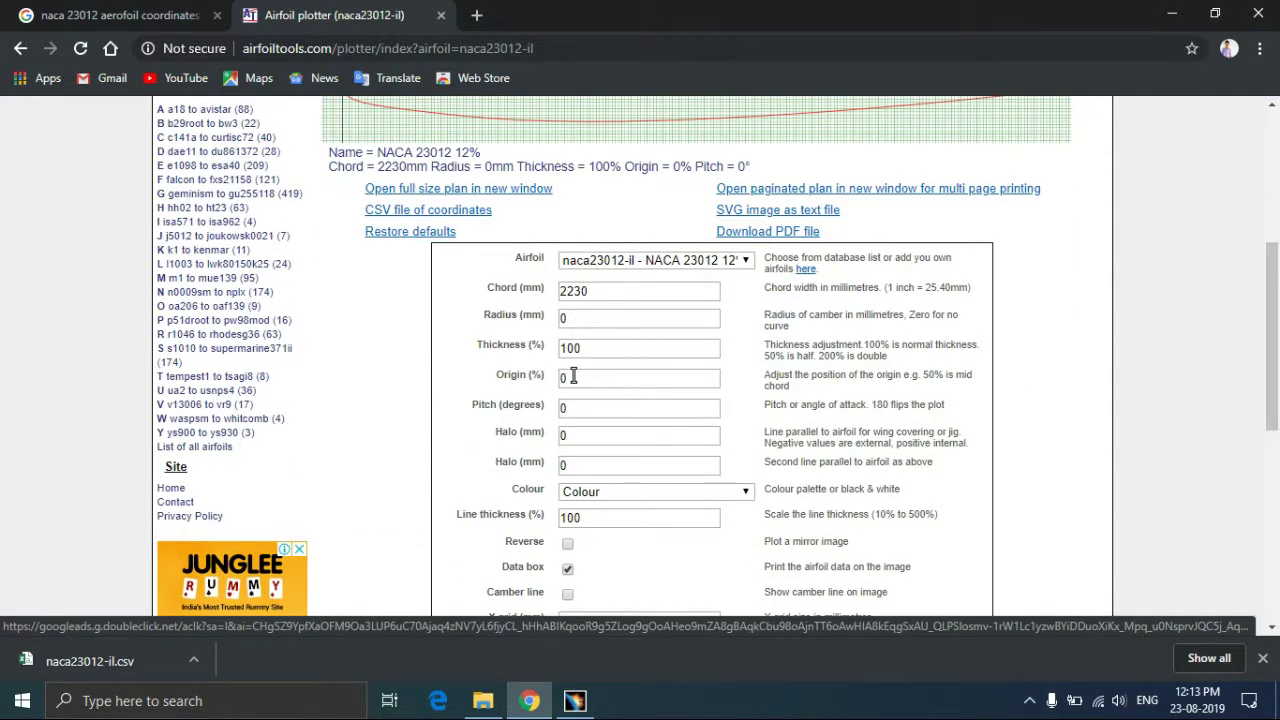
pyautogui.scroll(-1, 561, 512)
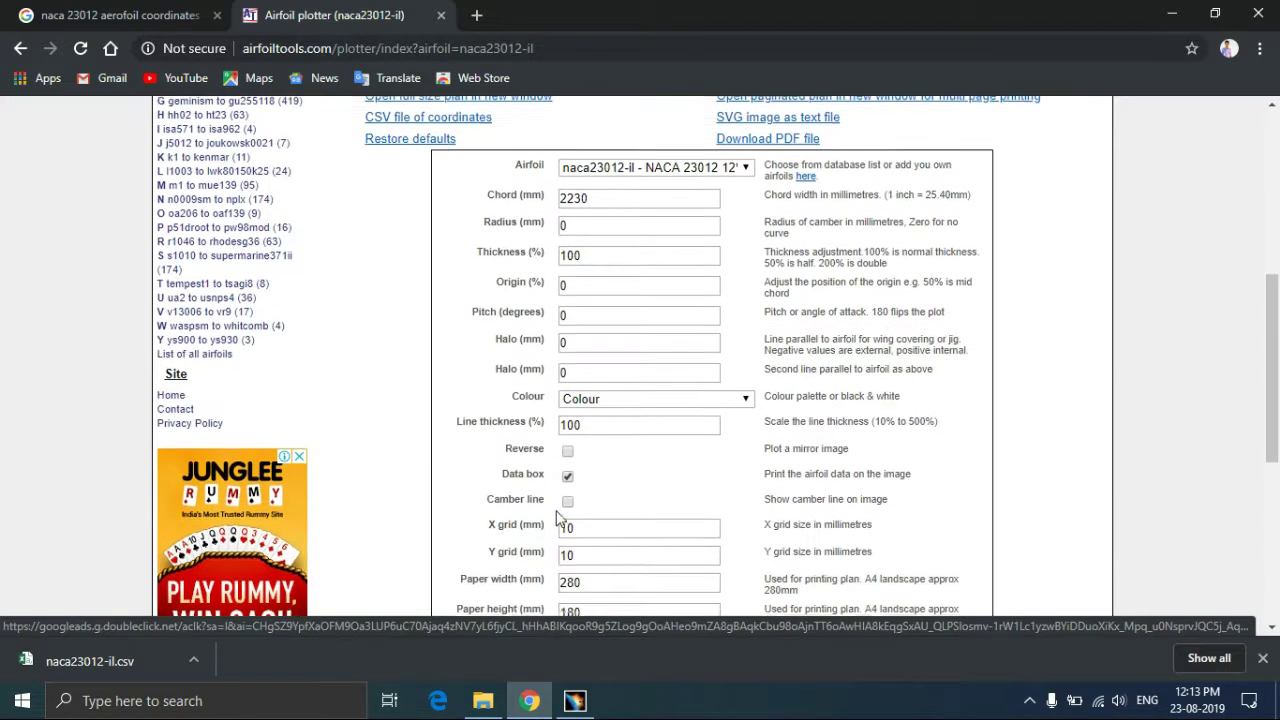
pyautogui.scroll(-1, 609, 477)
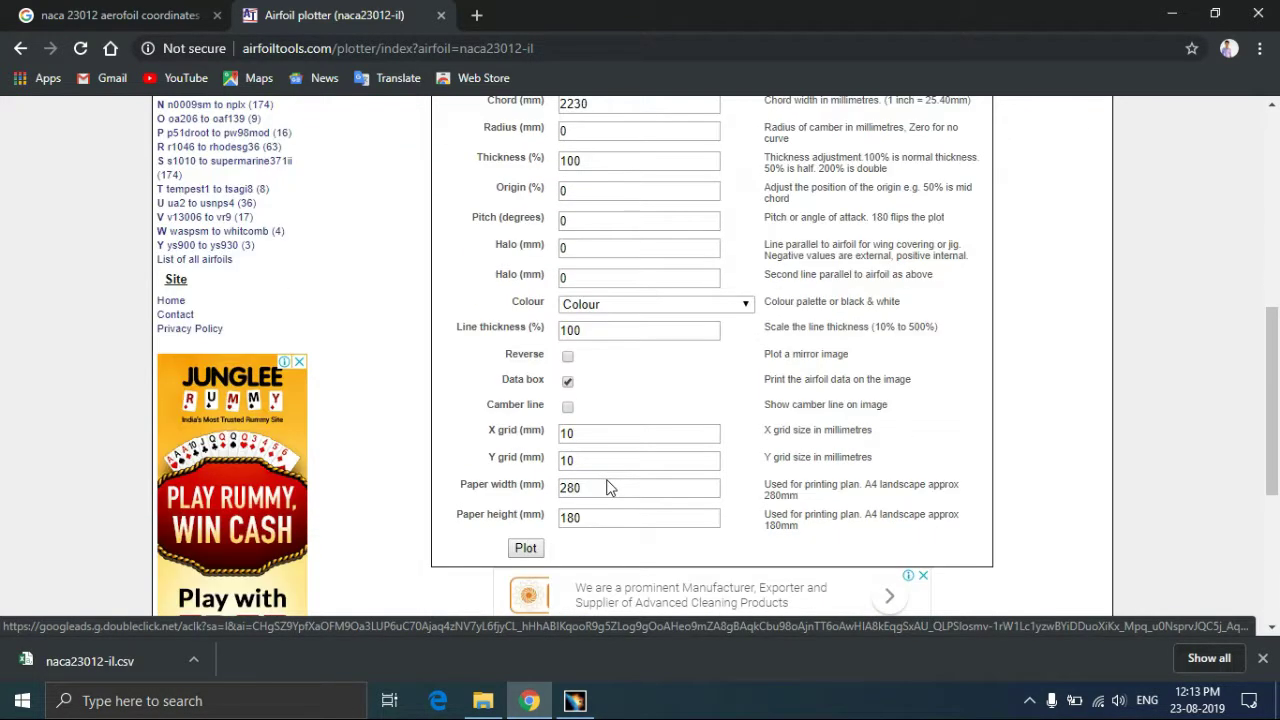
pyautogui.scroll(4, 606, 486)
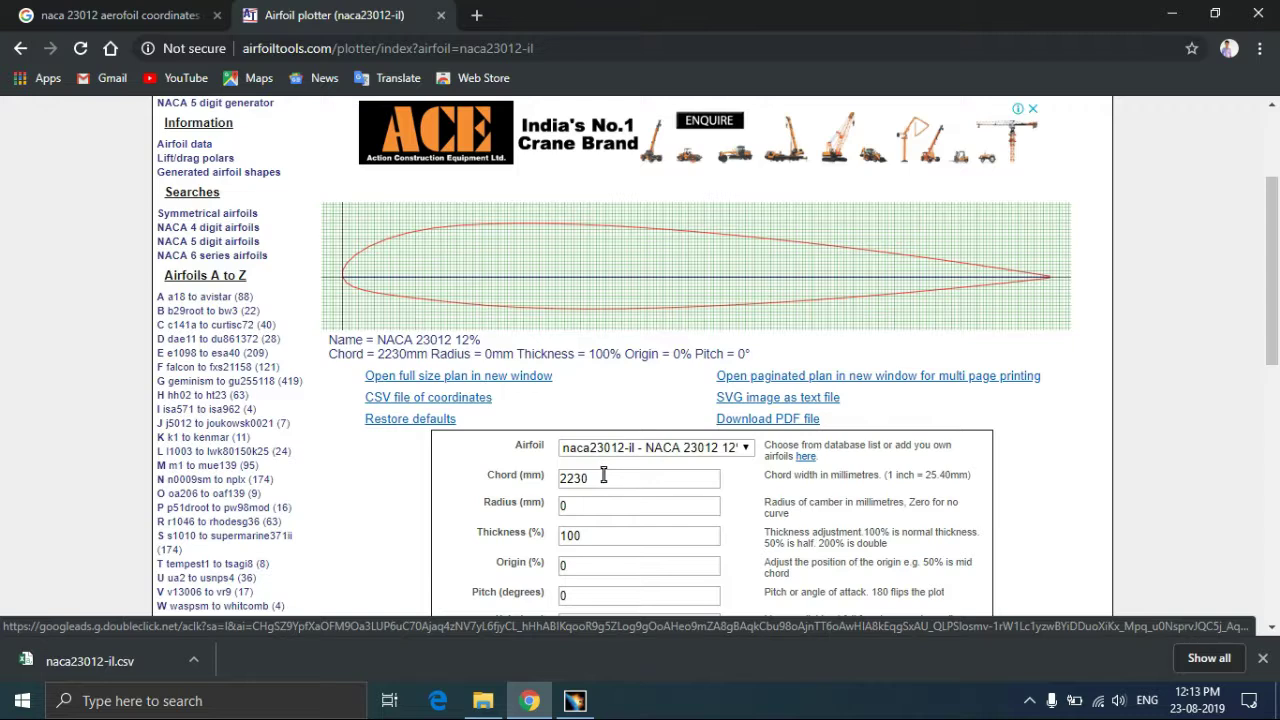
# Step: Set the chord to 2230 mm and plot the NACA 23012 airfoil
pyautogui.doubleClick(609, 477)
pyautogui.press('BackSpace')
pyautogui.write('2230')
pyautogui.scroll(-5, 644, 567)
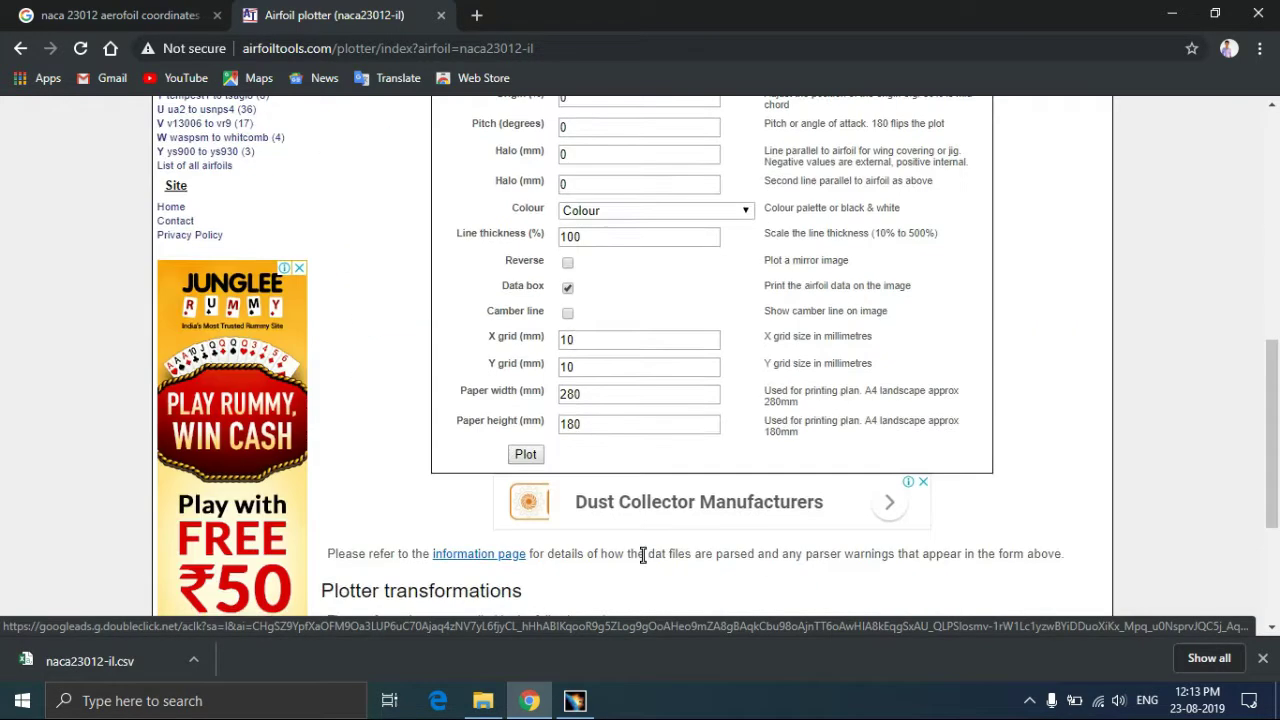
pyautogui.click(530, 456)
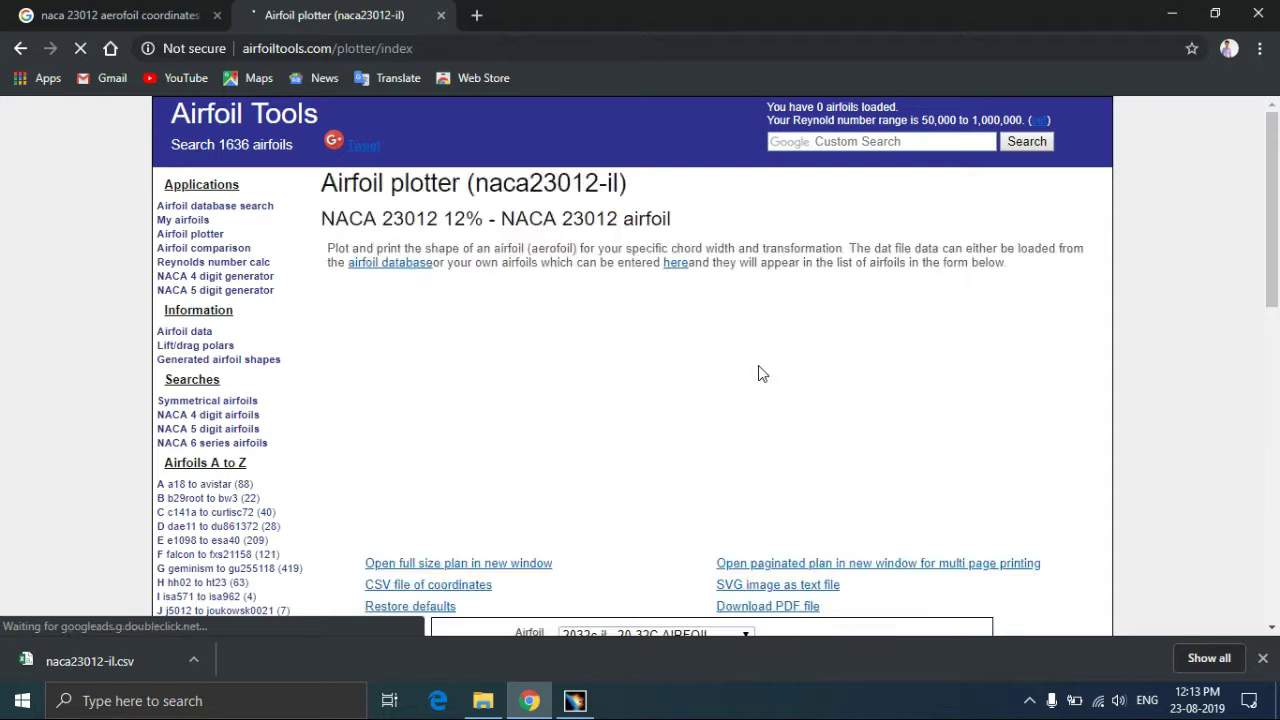
# Step: Download the plotted airfoil's coordinates as a CSV file and switch to the Downloads folder in File Explorer
pyautogui.scroll(-3, 700, 380)
pyautogui.scroll(2, 690, 380)
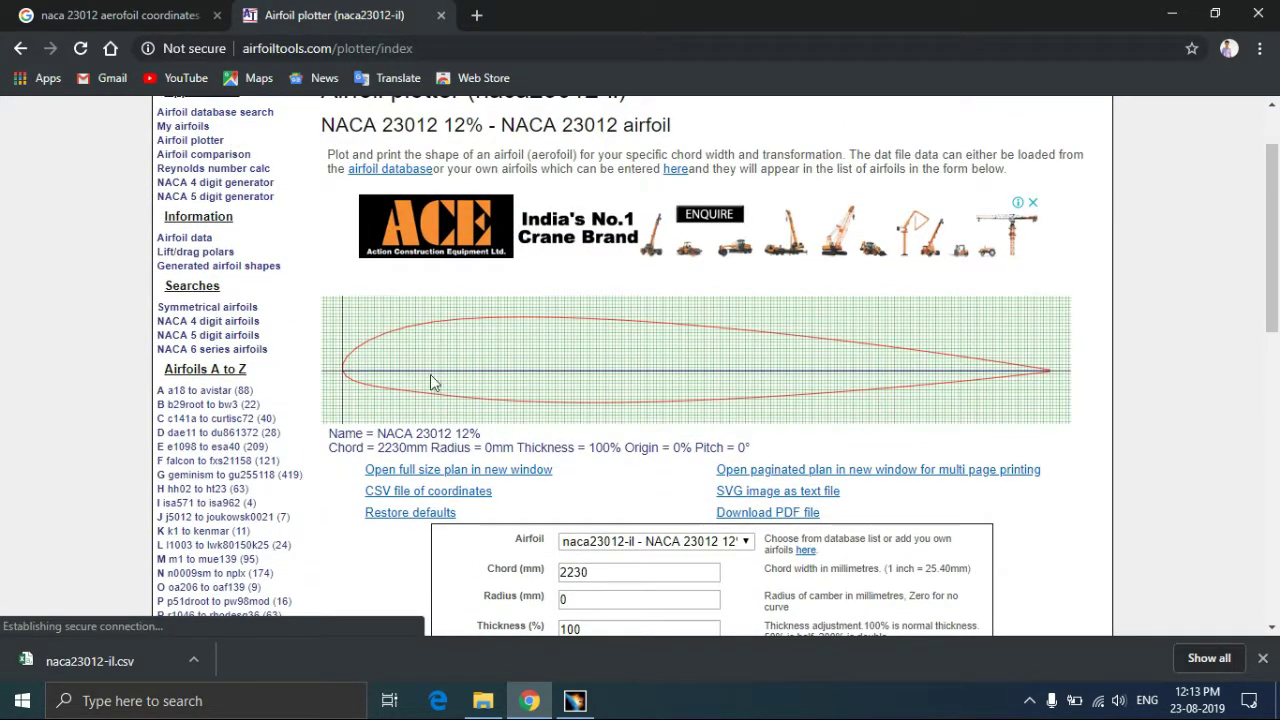
pyautogui.click(442, 491)
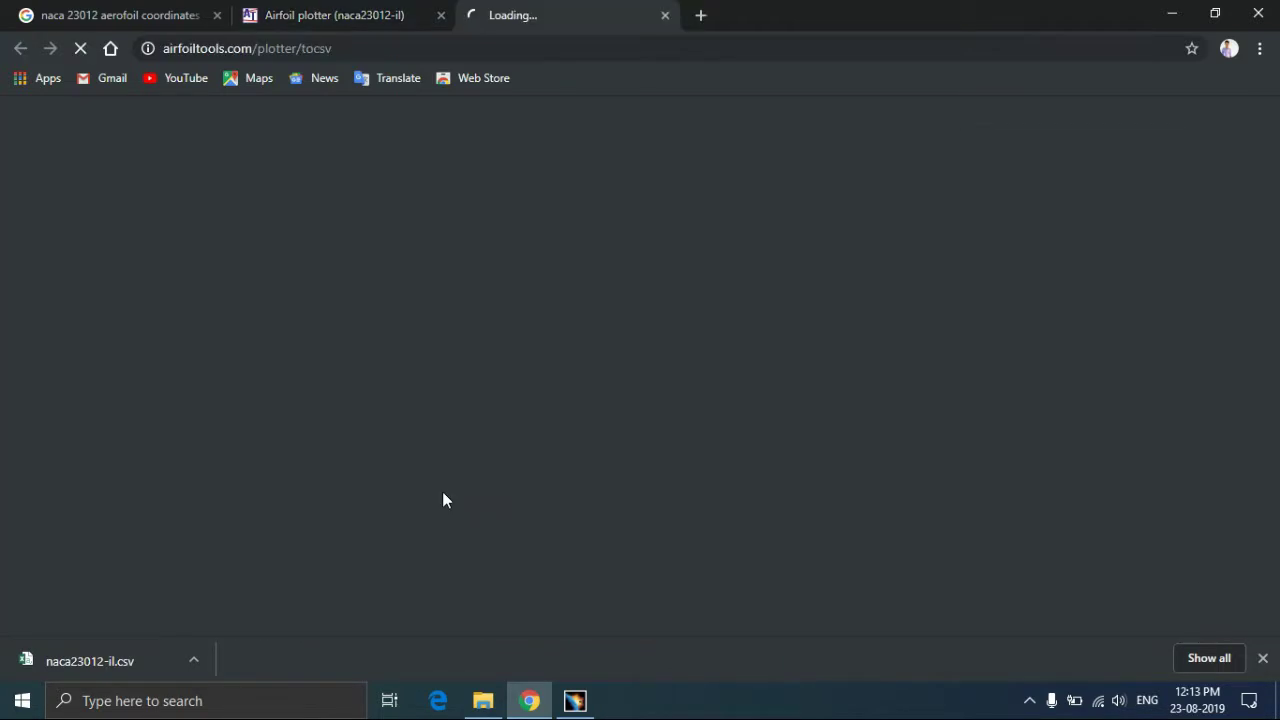
pyautogui.click(1172, 14)
pyautogui.click(483, 700)
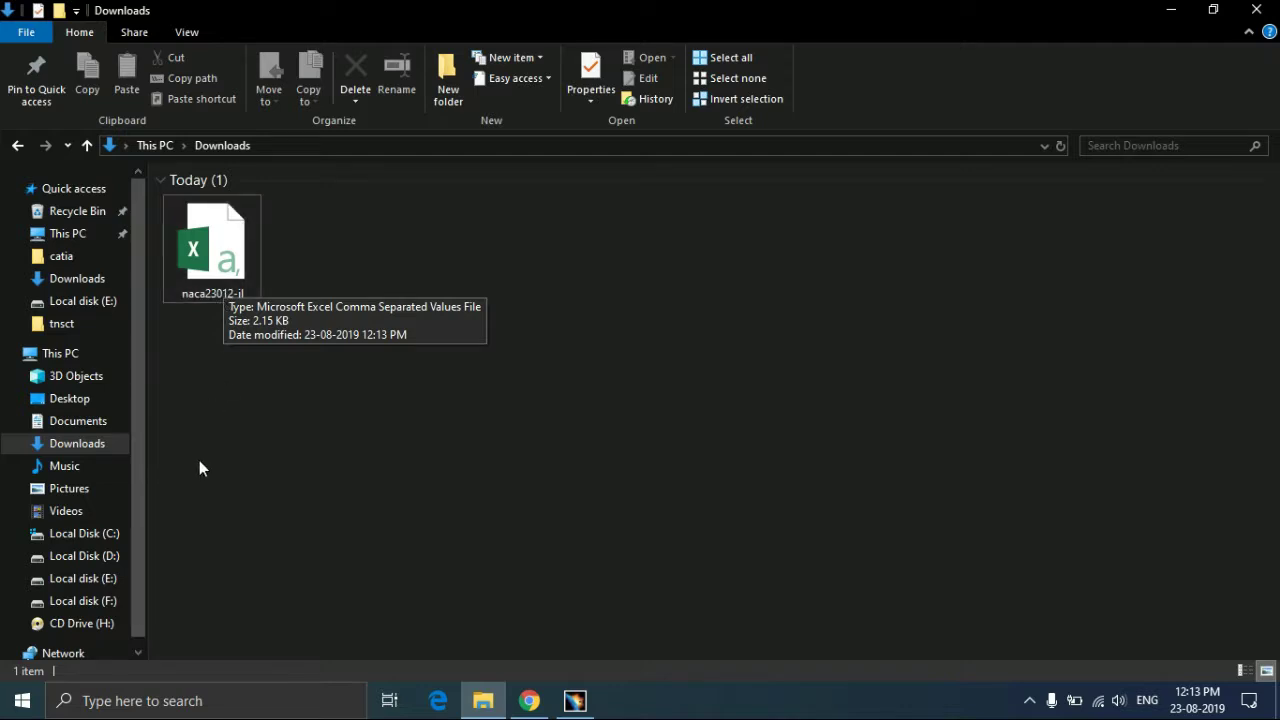
# Step: Go to the folder C:\Program Files (x86)\Dassault Systemes\catia\intel_a\code\command
pyautogui.click(92, 535)
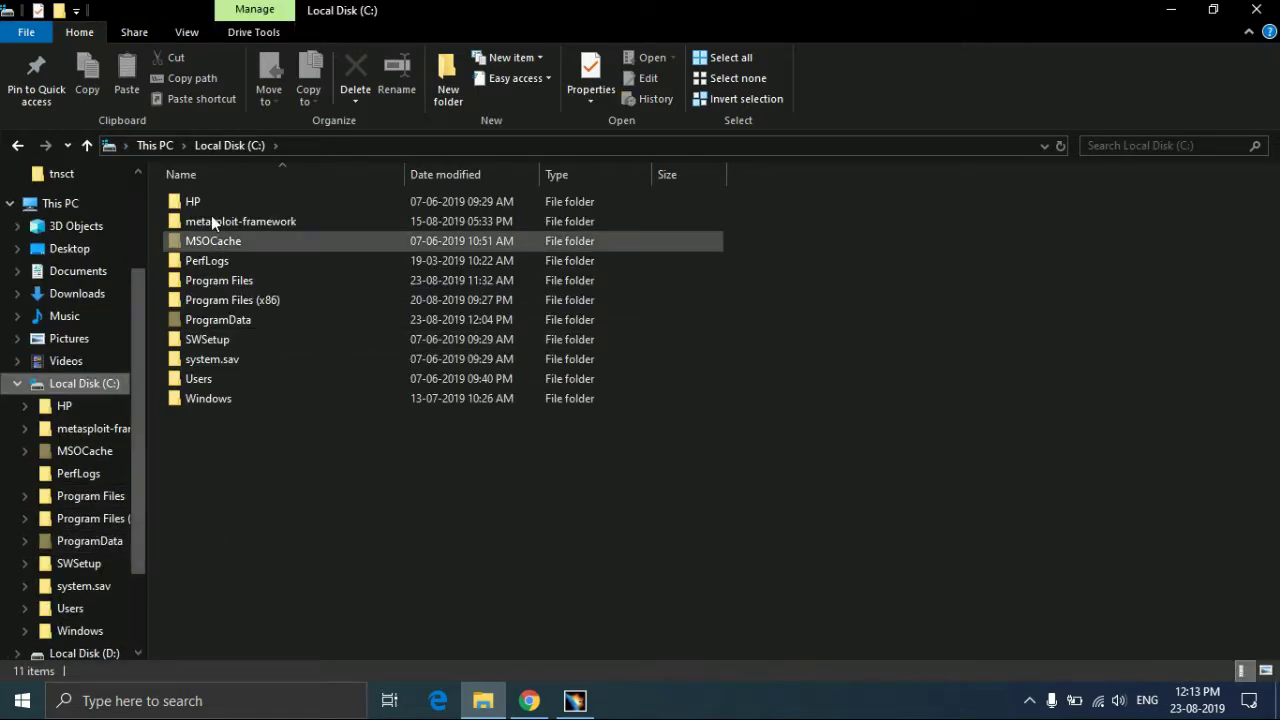
pyautogui.click(17, 383)
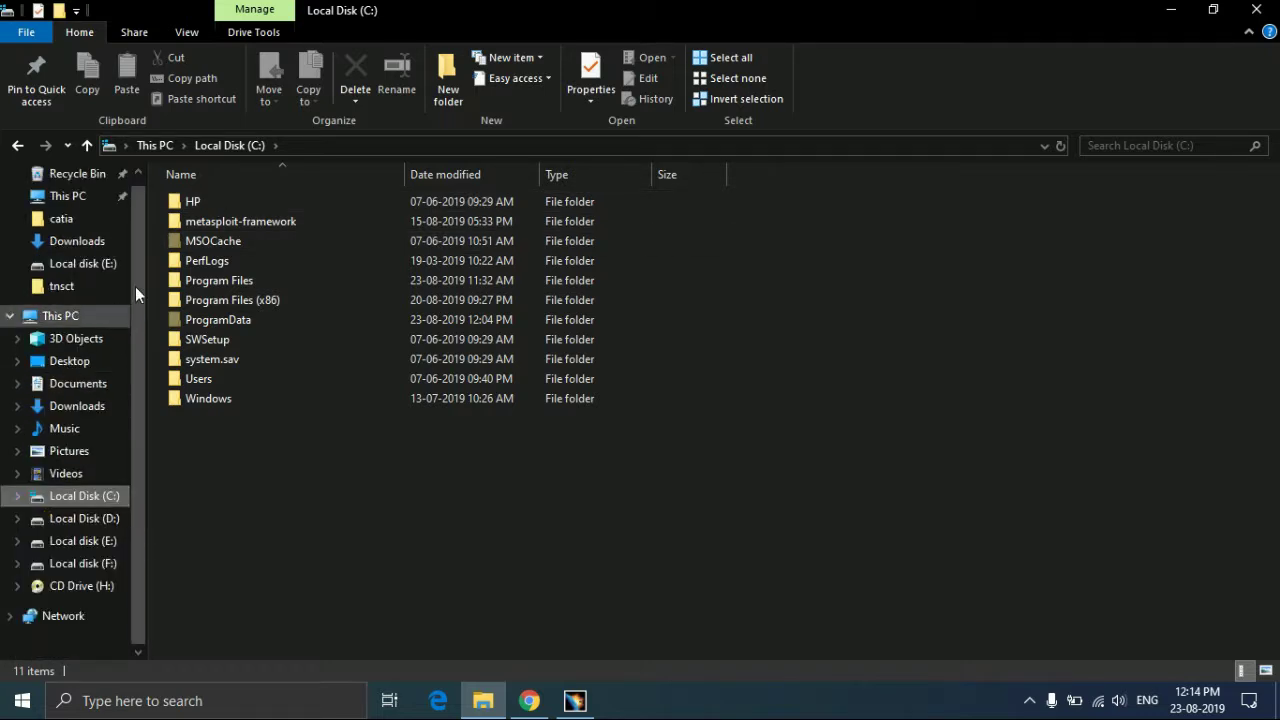
pyautogui.doubleClick(244, 300)
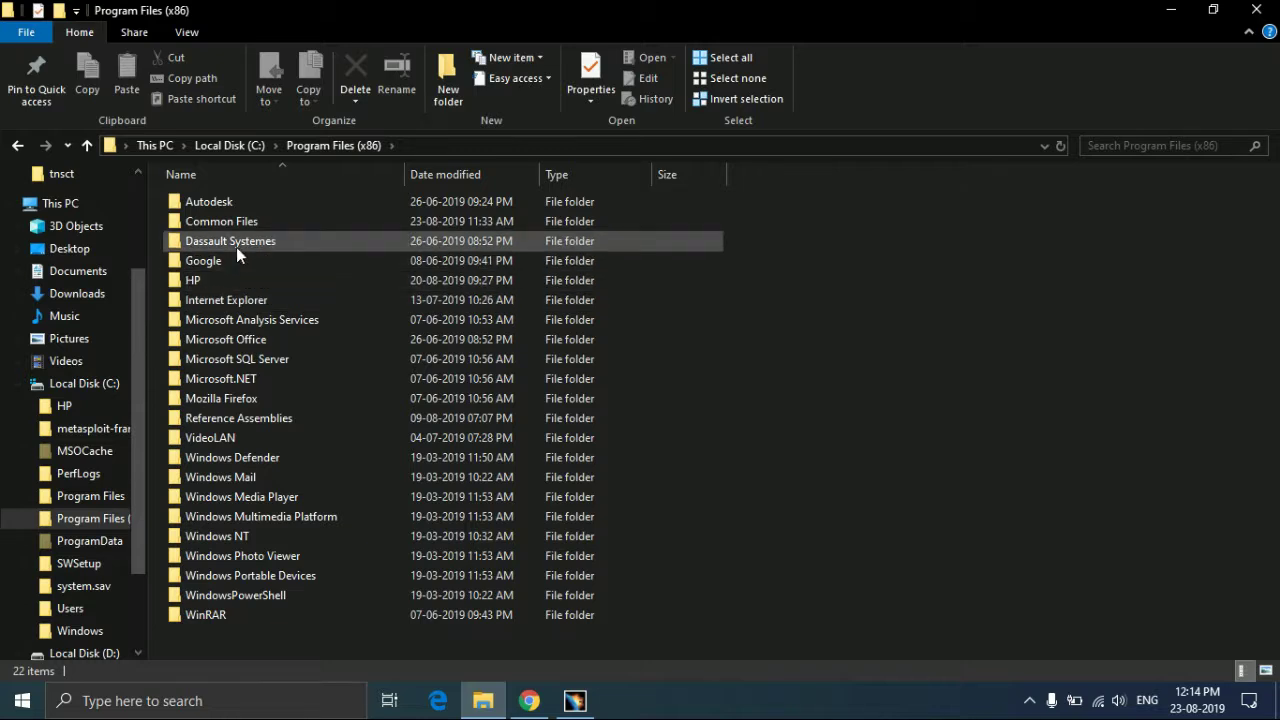
pyautogui.doubleClick(236, 243)
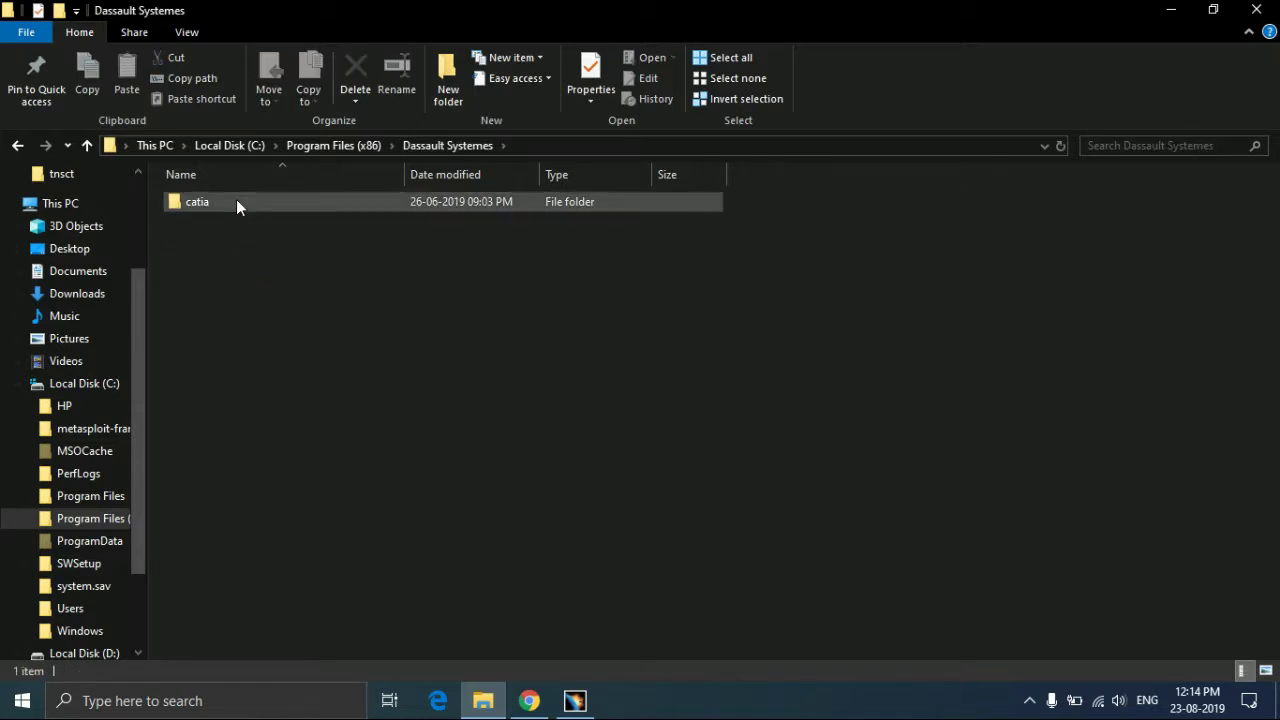
pyautogui.doubleClick(236, 201)
pyautogui.doubleClick(235, 203)
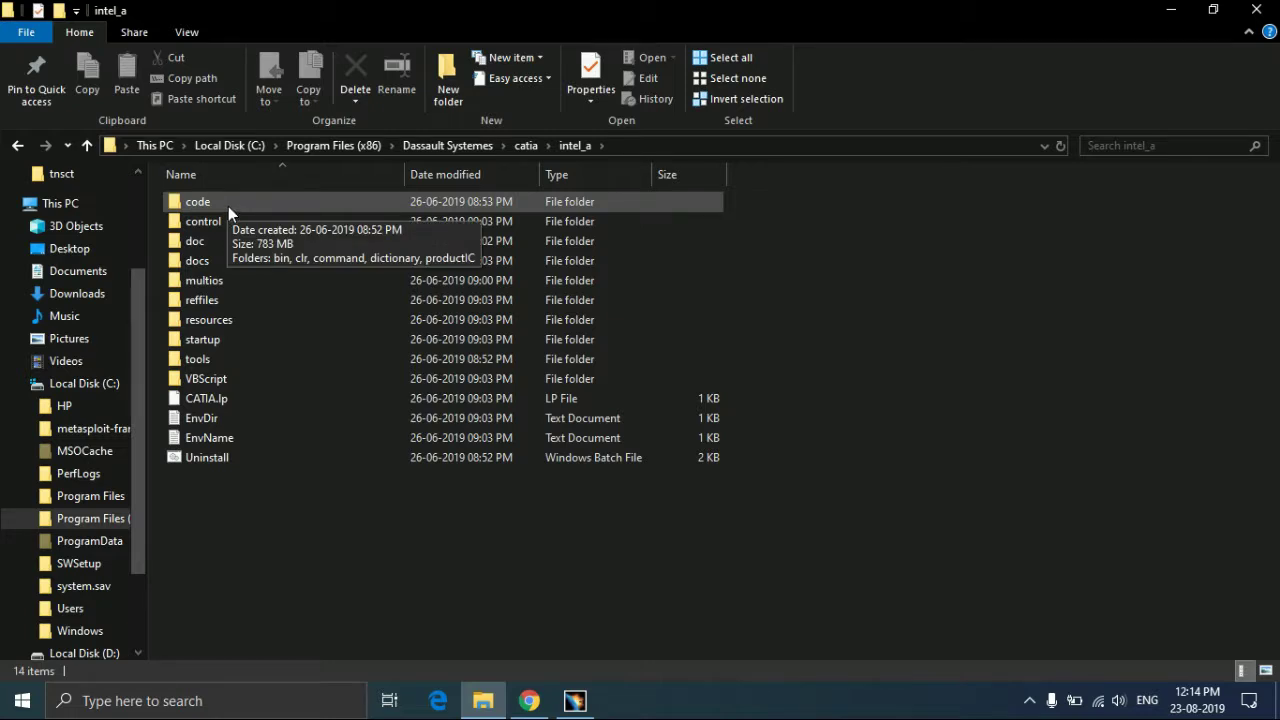
pyautogui.click(228, 206)
pyautogui.doubleClick(228, 206)
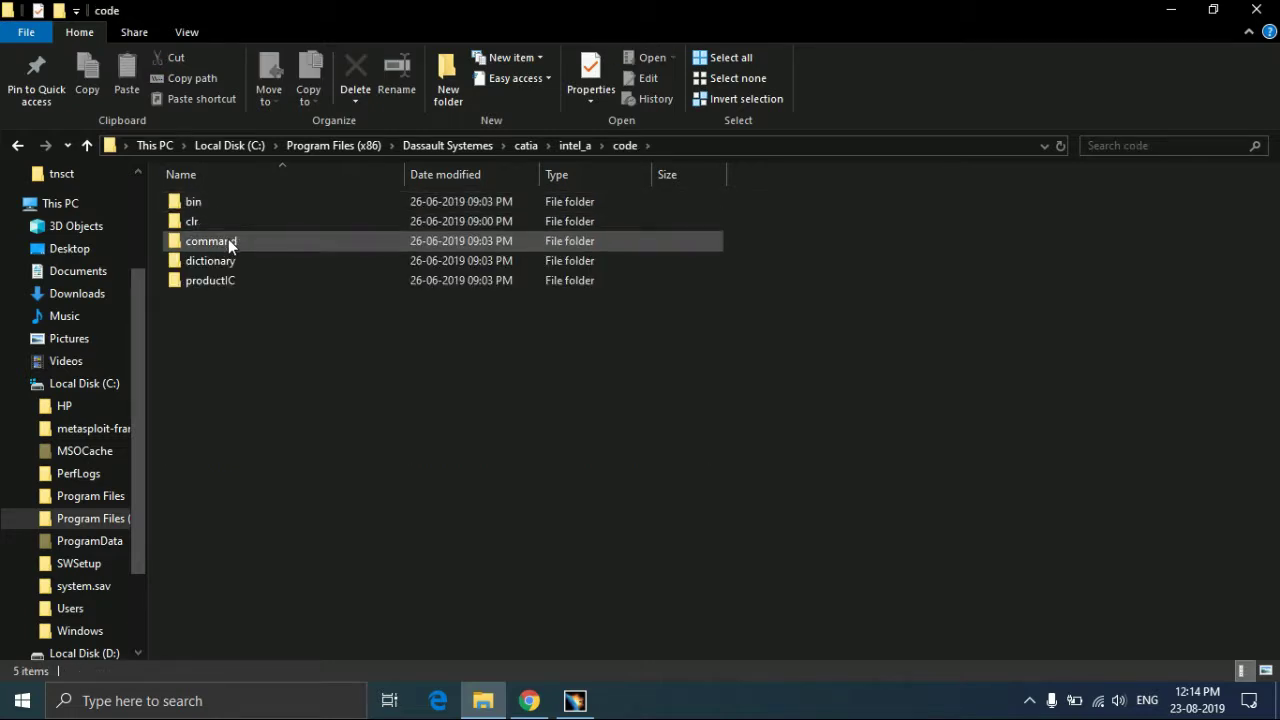
pyautogui.doubleClick(228, 241)
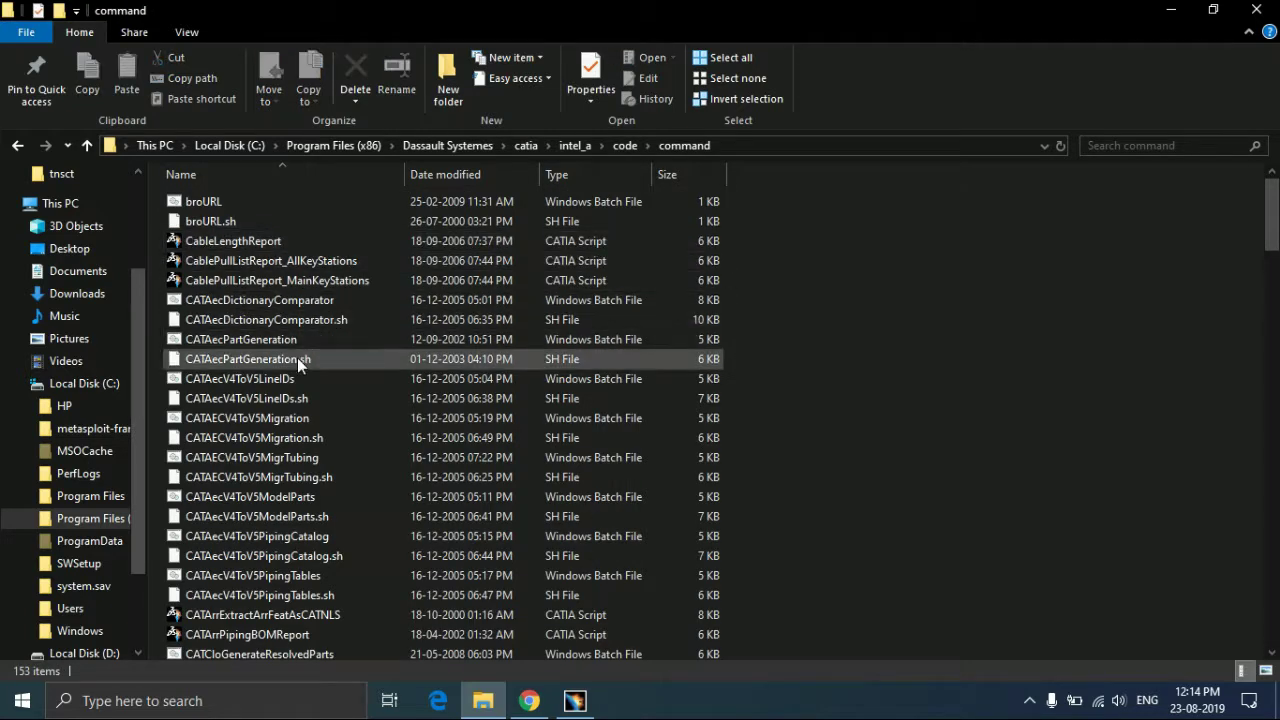
# Step: Copy the GSD_PointSplineLoftFromExcel workbook from the command folder into the Downloads folder
pyautogui.press('g')
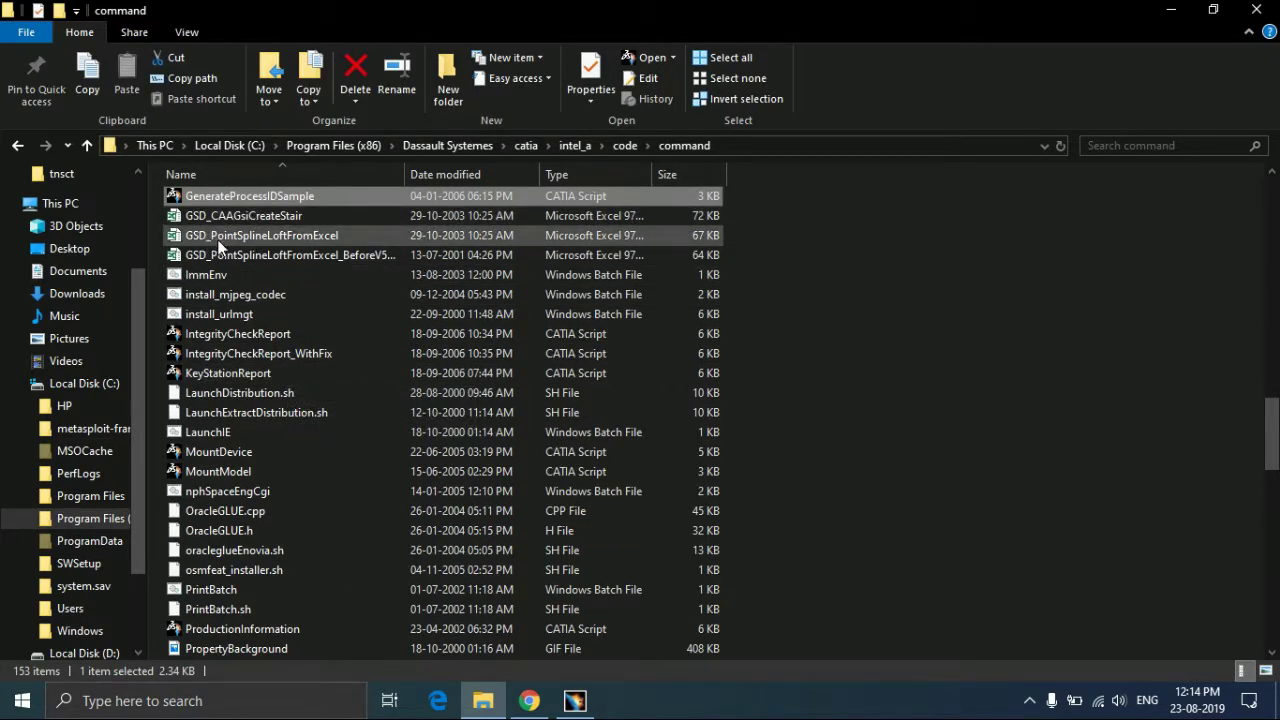
pyautogui.click(301, 235)
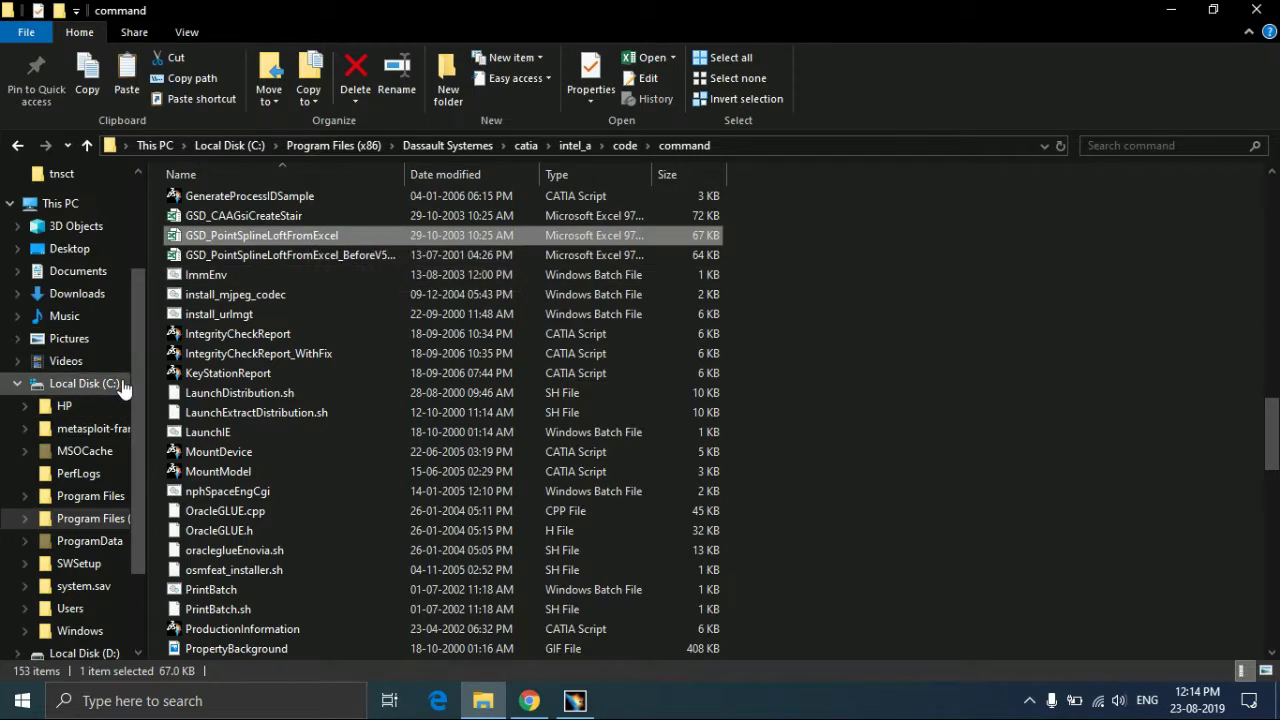
pyautogui.click(78, 293)
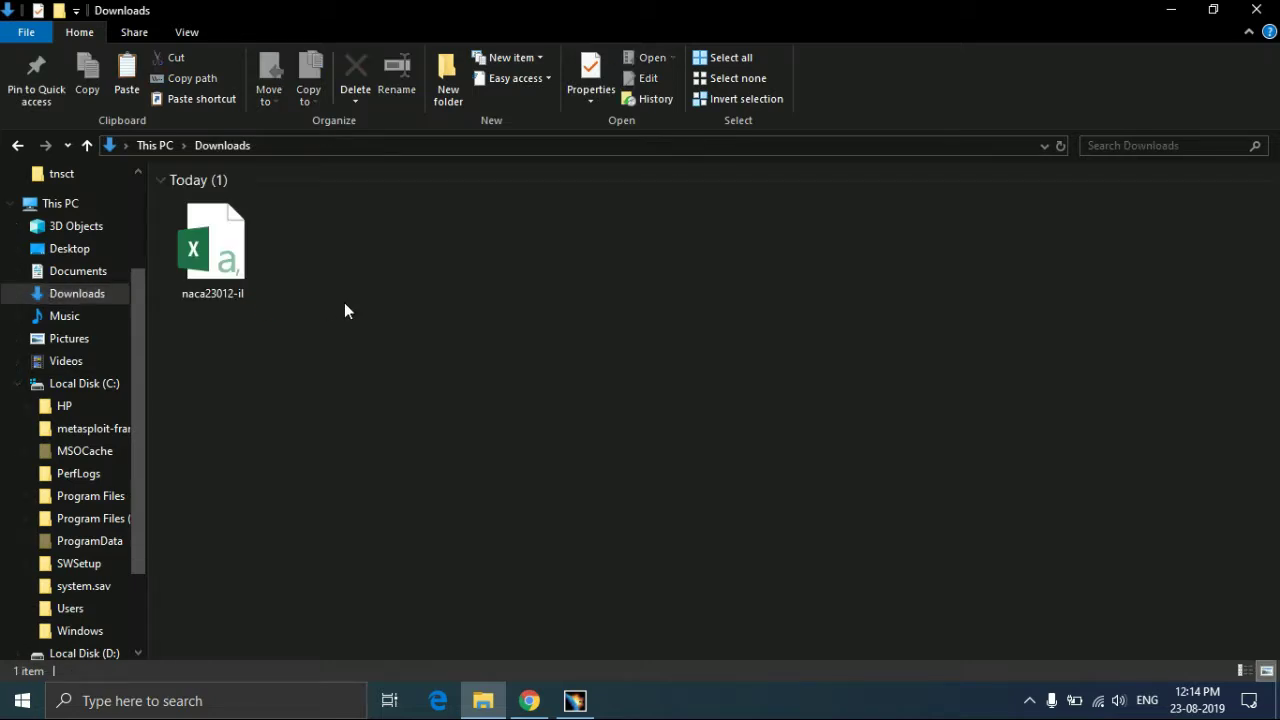
pyautogui.hotkey('ctrl', 'v')
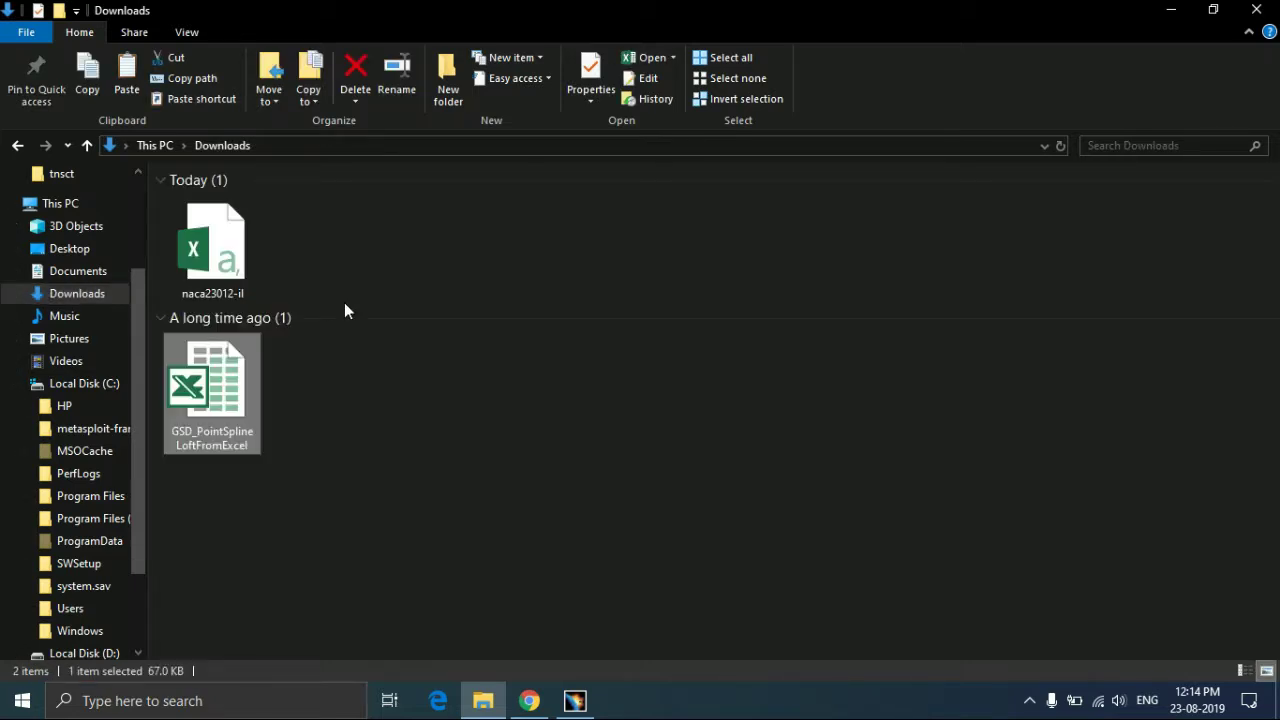
# Step: Open the copied GSD_PointSplineLoftFromExcel workbook in Excel, enable its macros, and return to the Downloads folder
pyautogui.doubleClick(237, 395)
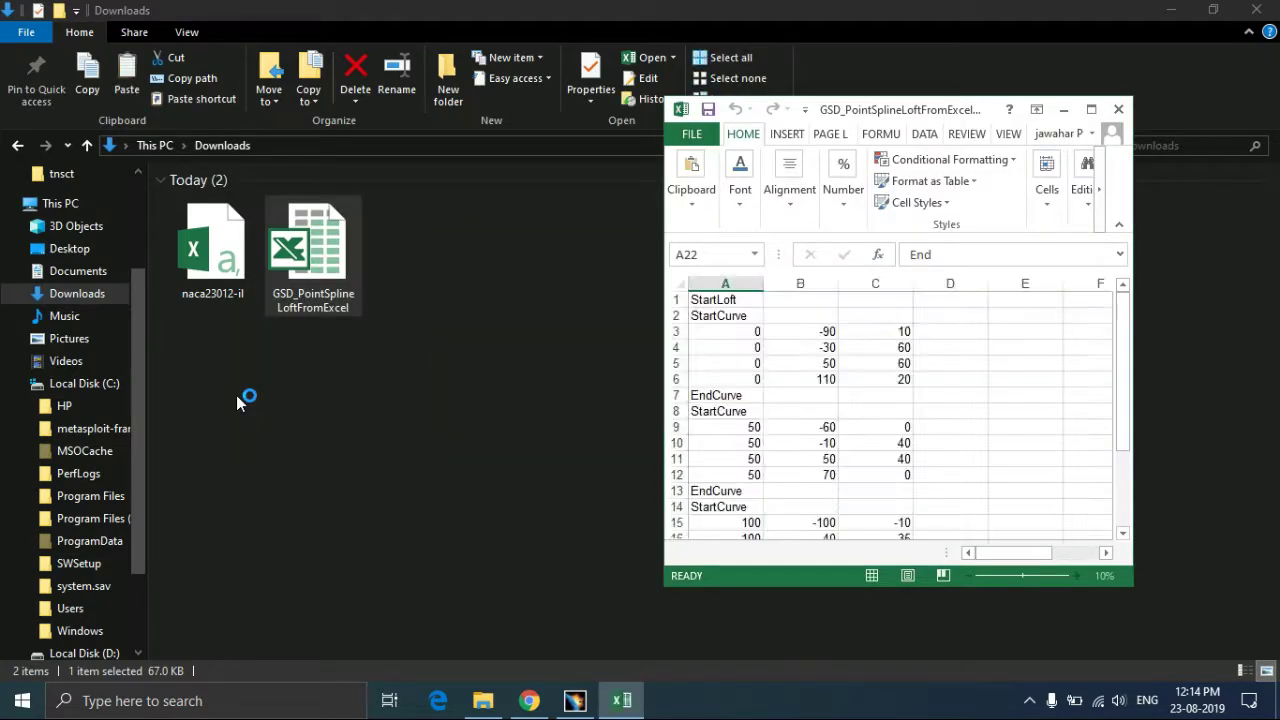
pyautogui.click(1091, 109)
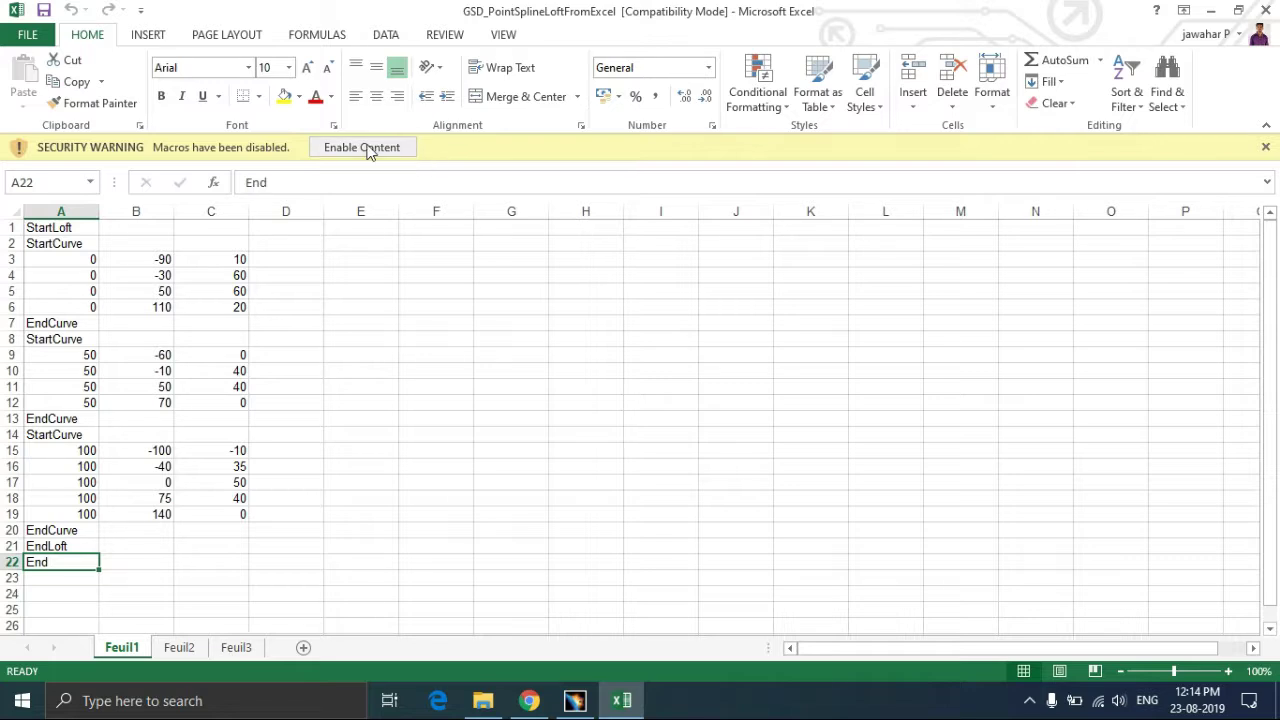
pyautogui.click(366, 148)
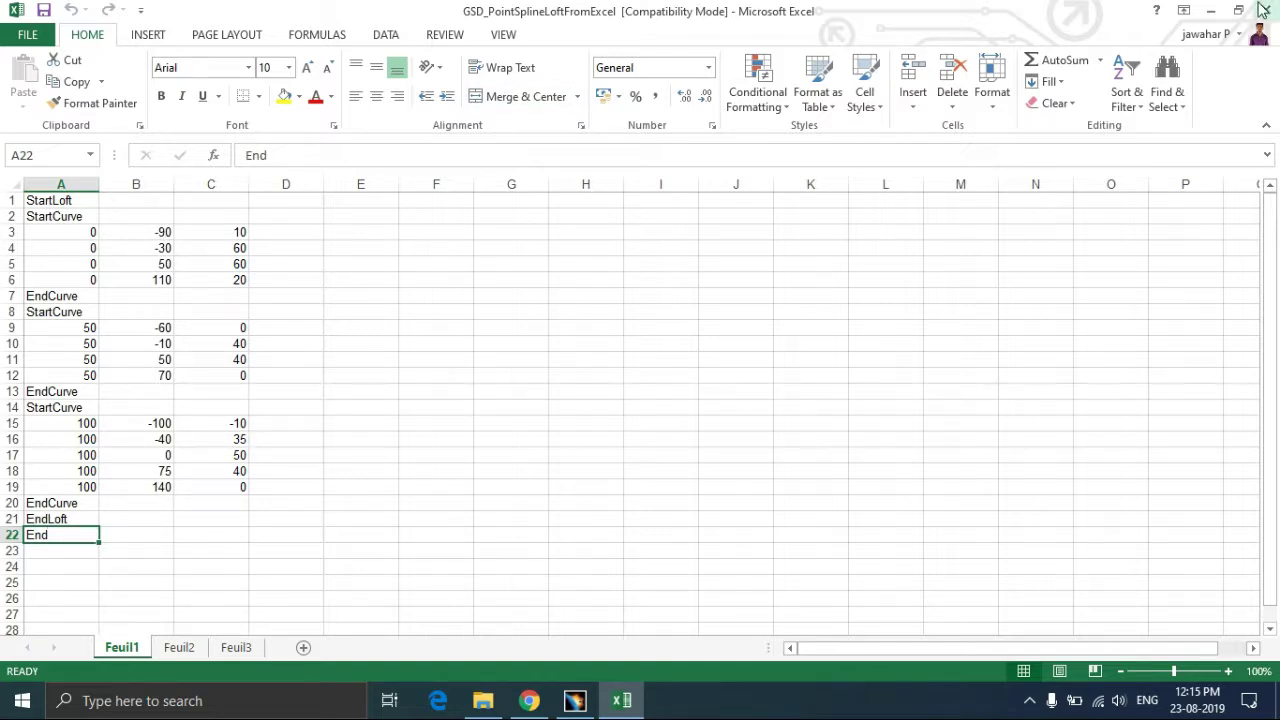
pyautogui.click(1211, 12)
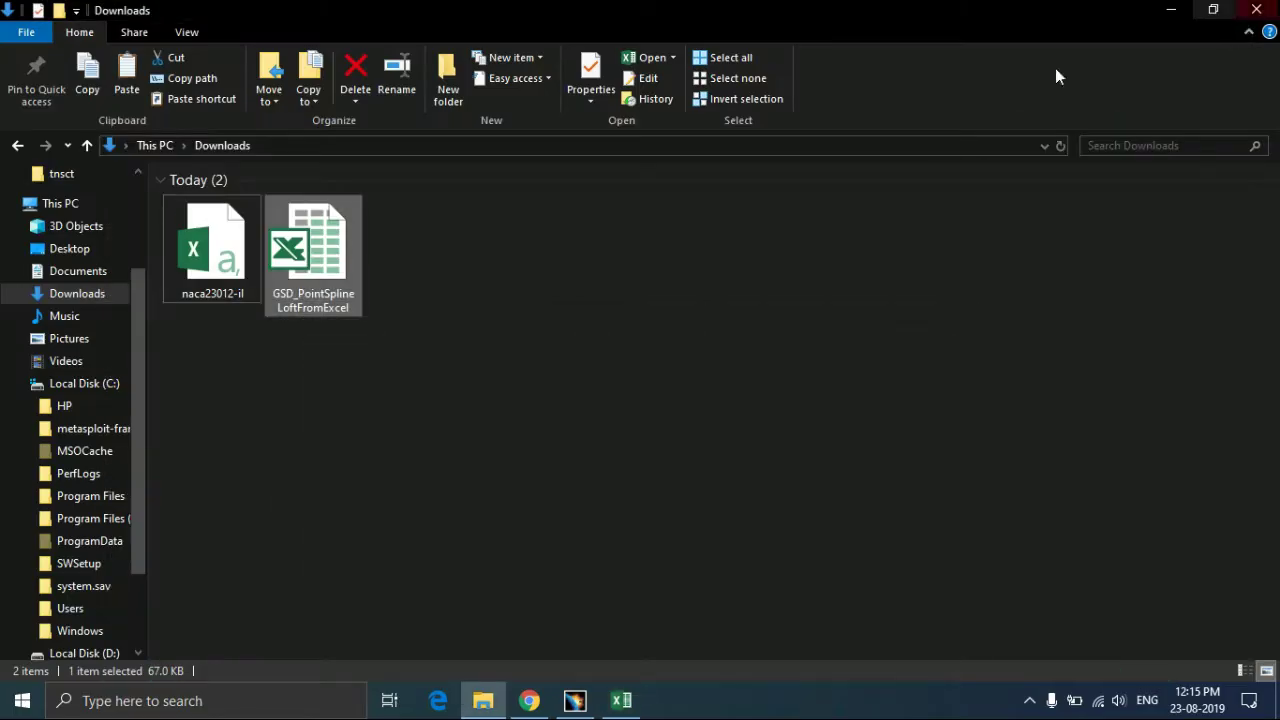
# Step: Open the naca23012-il file in Excel and examine its airfoil surface, camber line and chord line coordinates
pyautogui.doubleClick(205, 257)
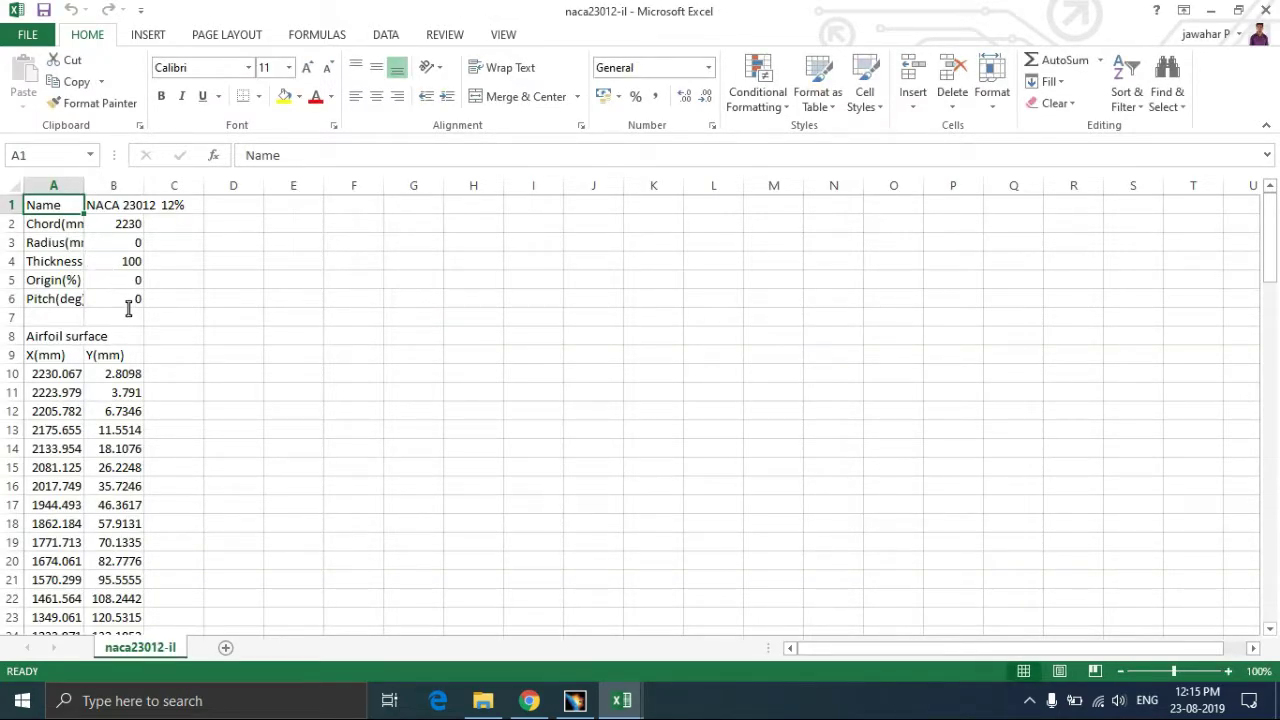
pyautogui.scroll(-3, 107, 242)
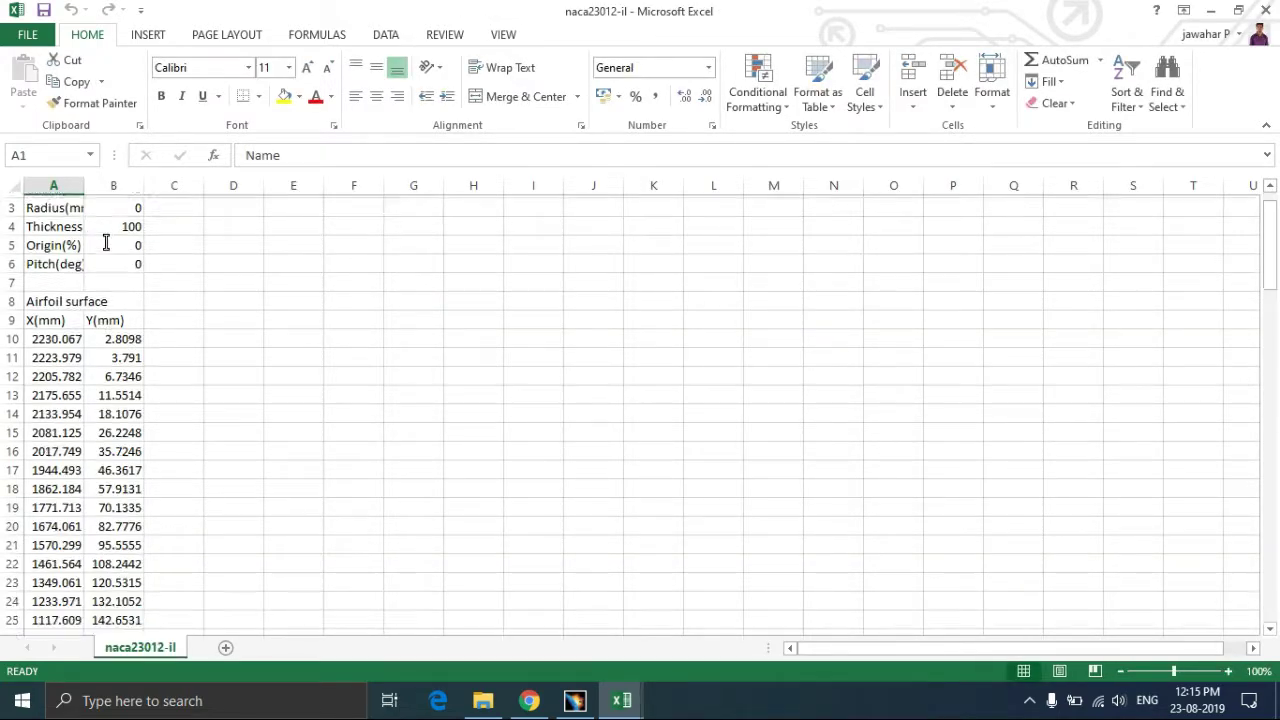
pyautogui.scroll(3, 105, 241)
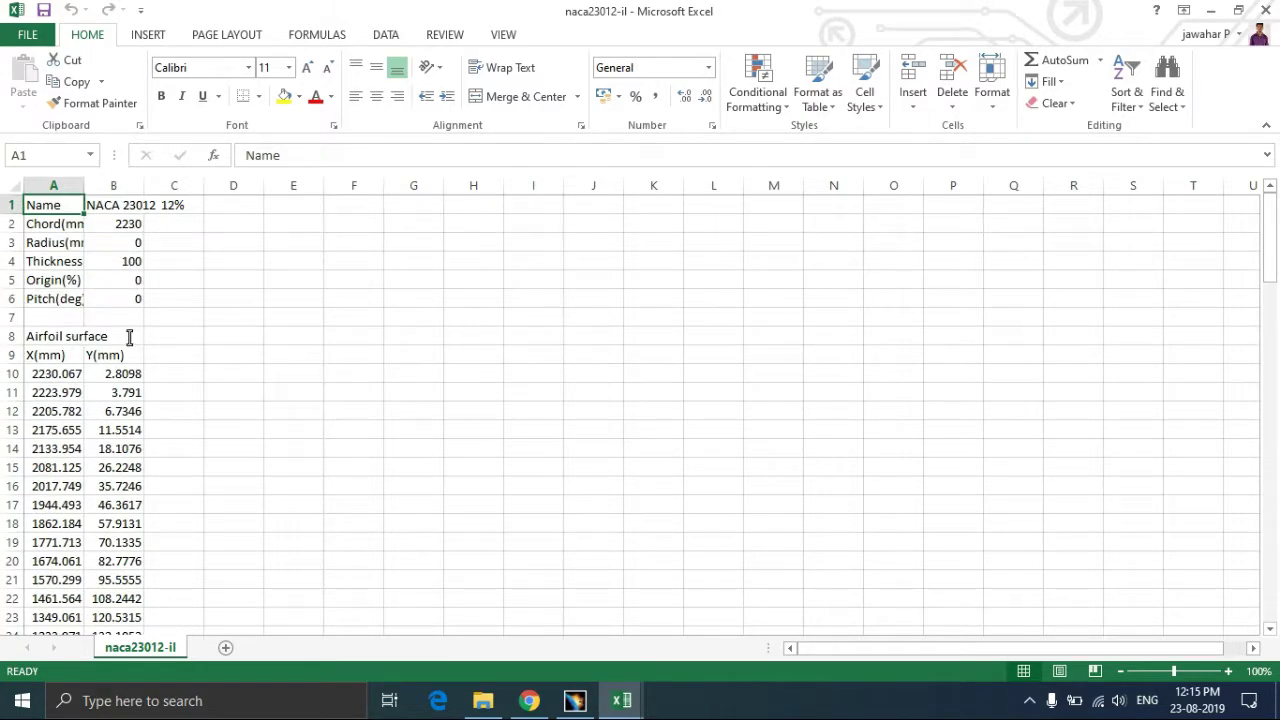
pyautogui.scroll(-15, 129, 337)
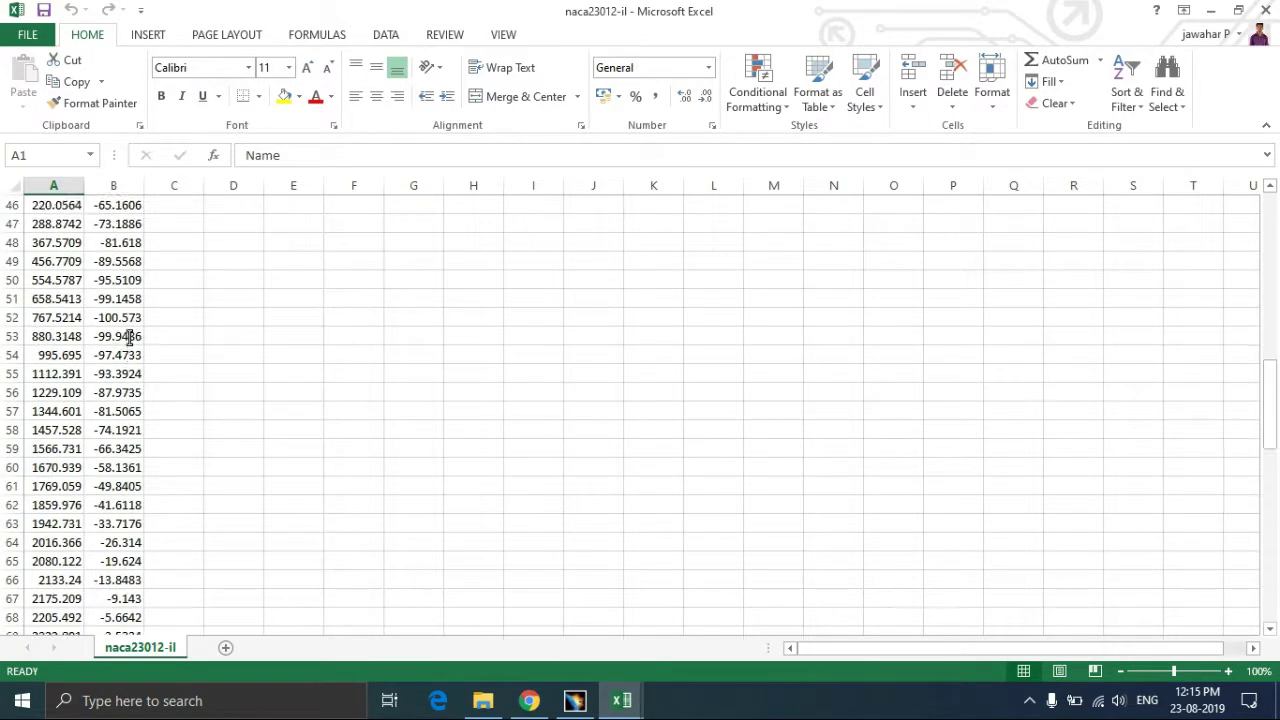
pyautogui.scroll(-11, 129, 337)
pyautogui.scroll(4, 129, 337)
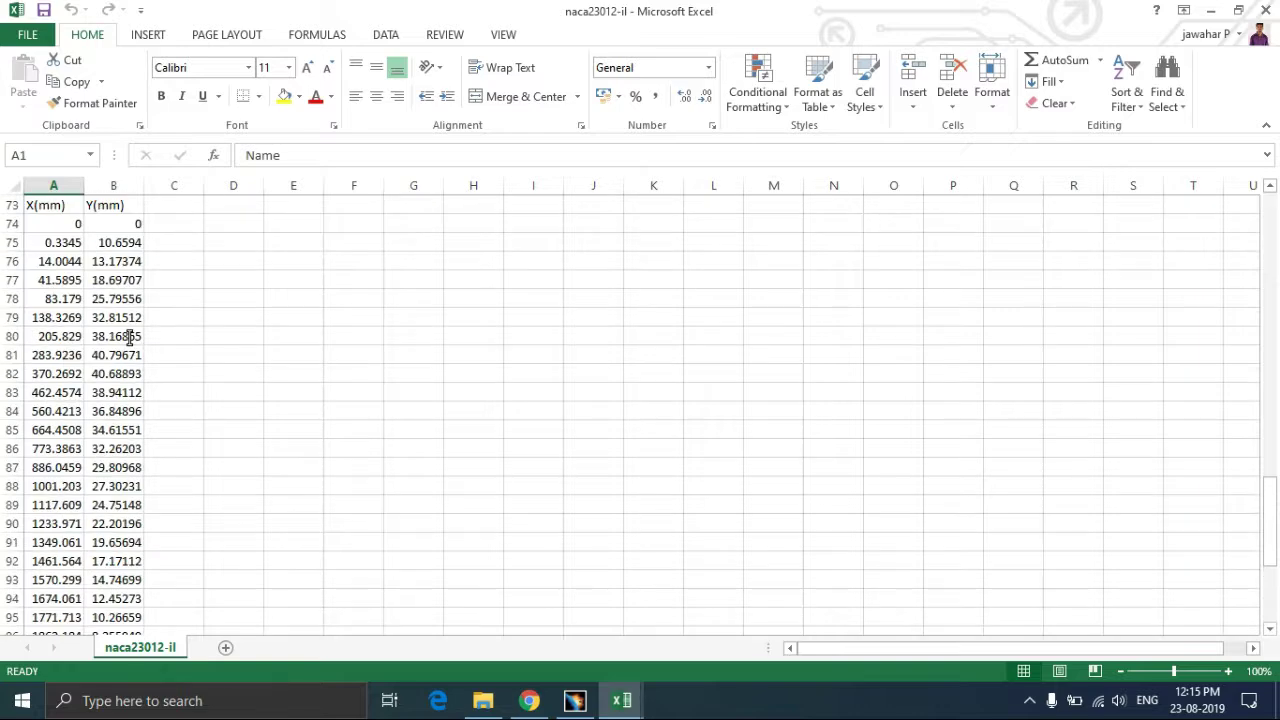
pyautogui.scroll(-12, 129, 337)
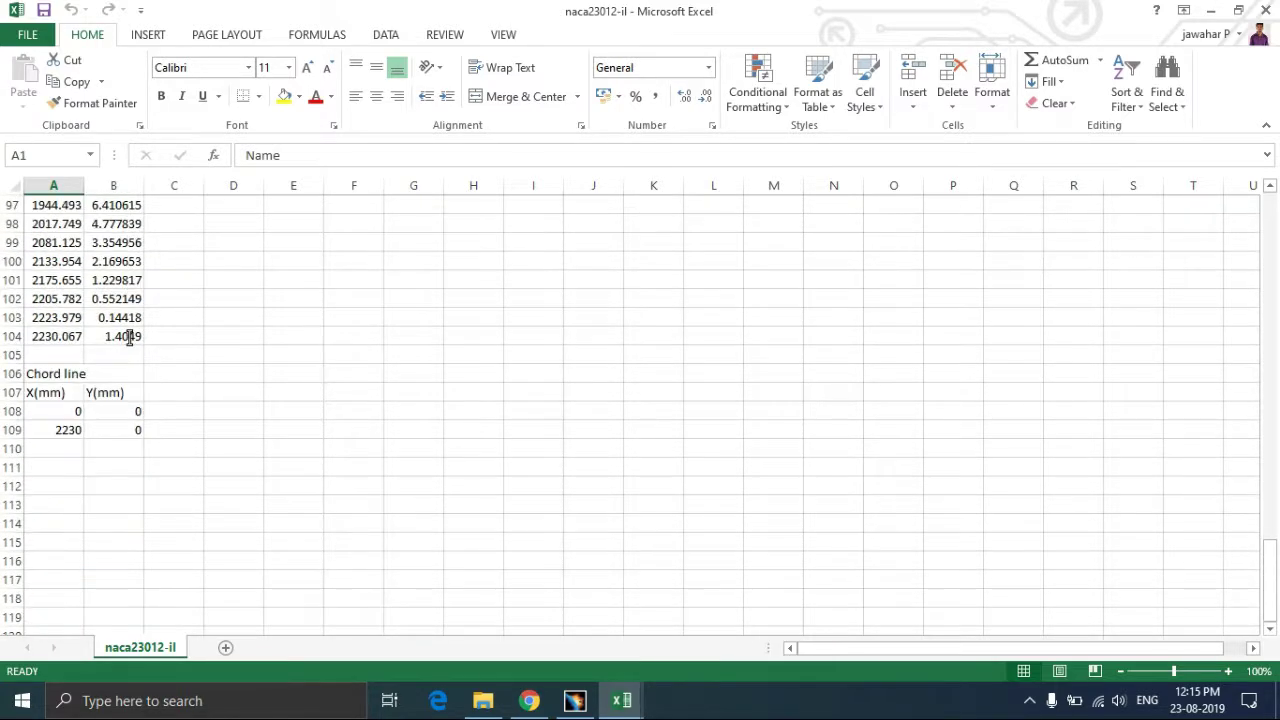
pyautogui.scroll(1, 129, 337)
pyautogui.scroll(20, 129, 337)
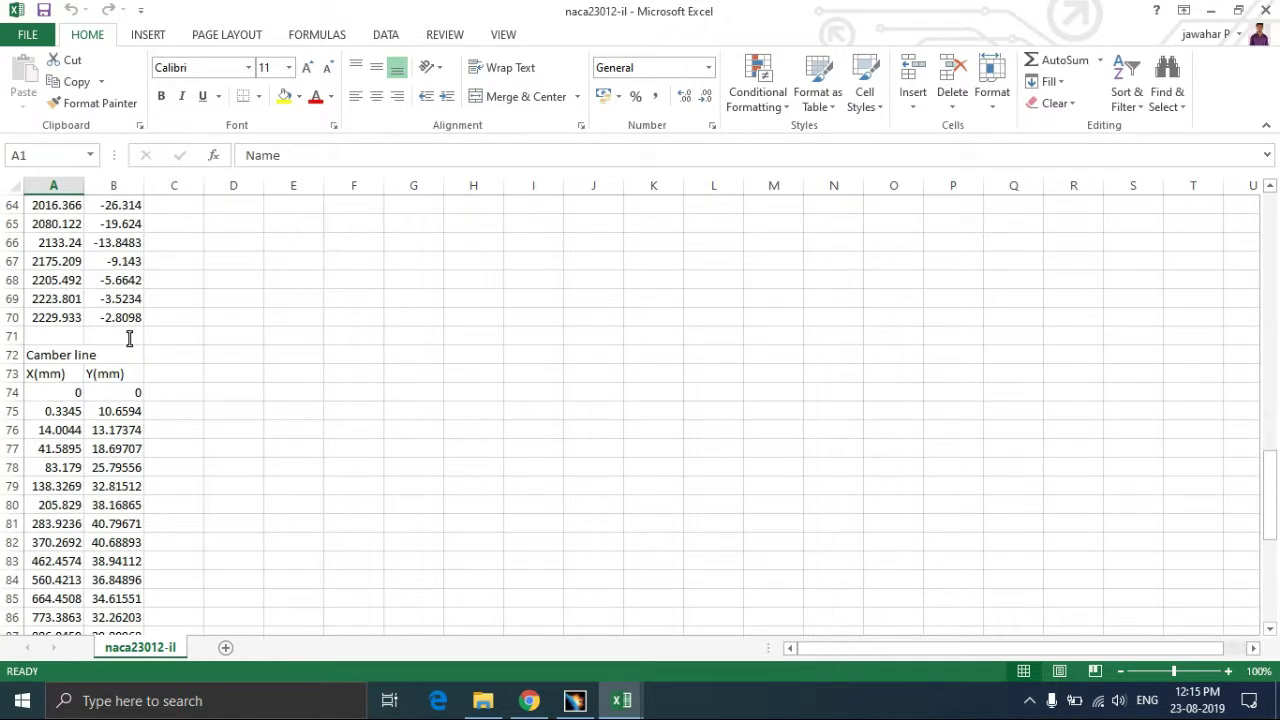
pyautogui.scroll(8, 129, 337)
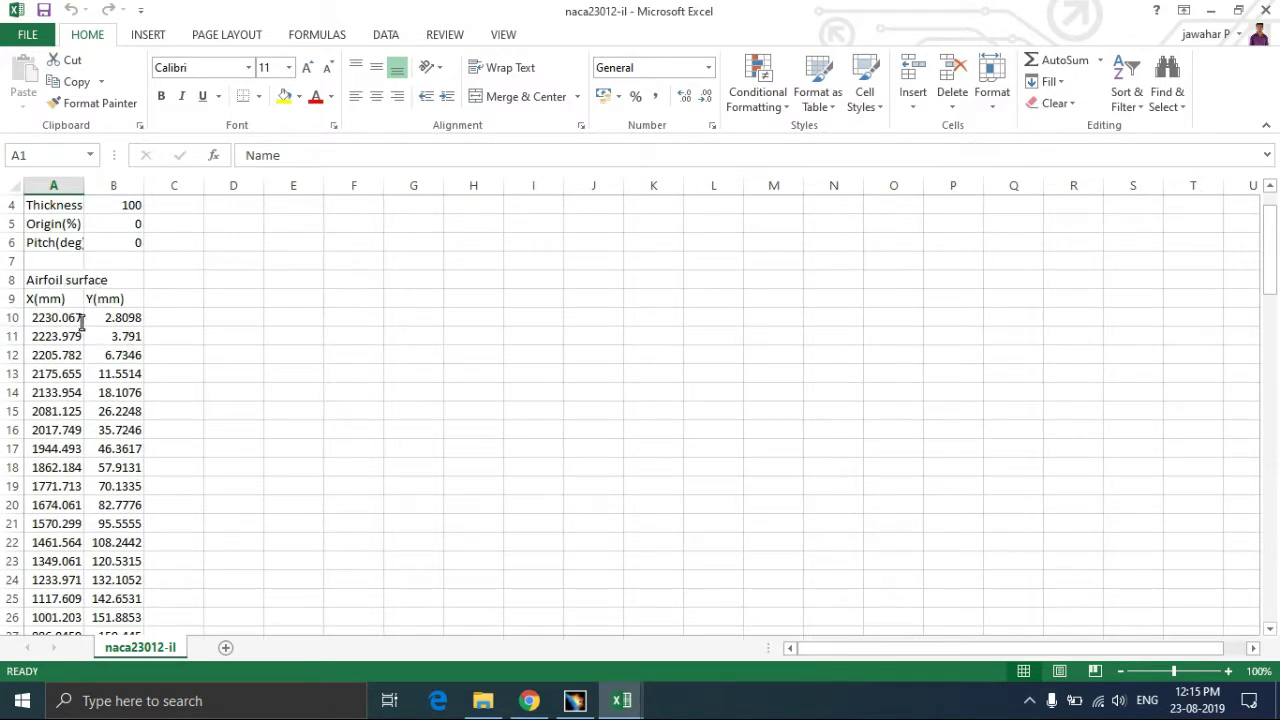
pyautogui.scroll(-2, 103, 323)
pyautogui.scroll(1, 103, 323)
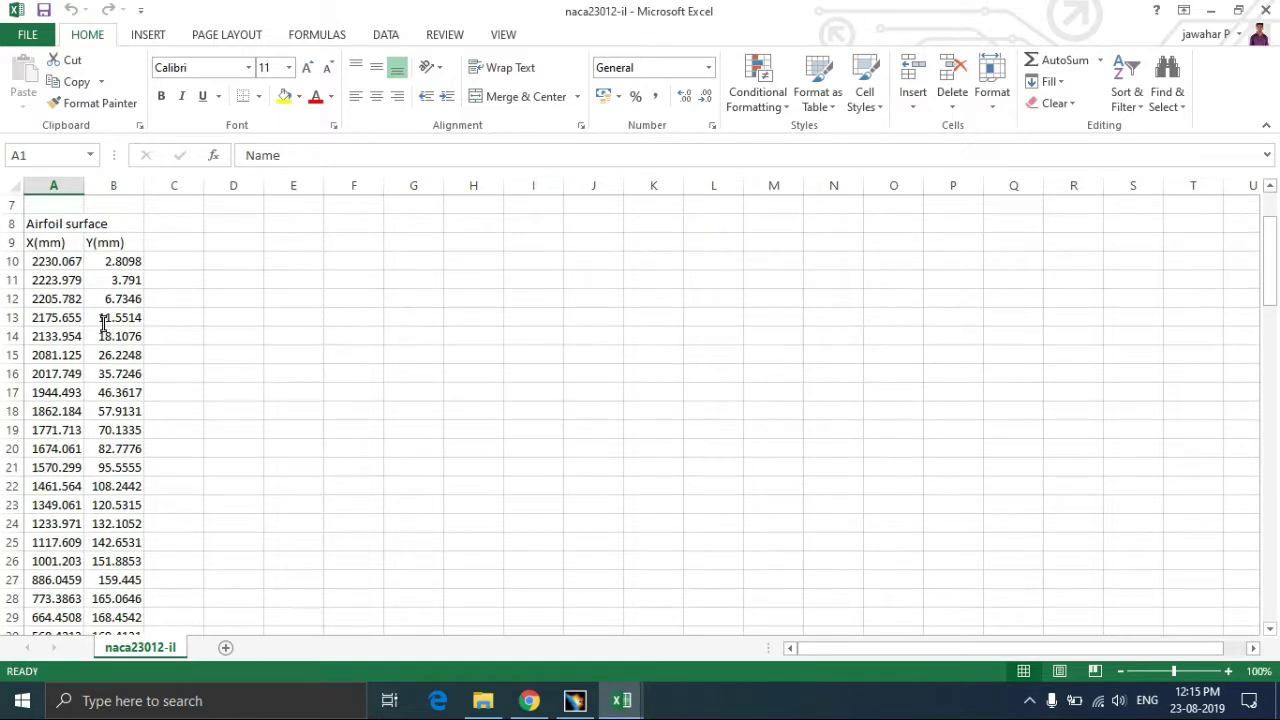
# Step: Copy the airfoil surface coordinates in A10:B70 and switch to the GSD_PointSplineLoftFromExcel workbook
pyautogui.moveTo(46, 265); pyautogui.dragTo(123, 573)
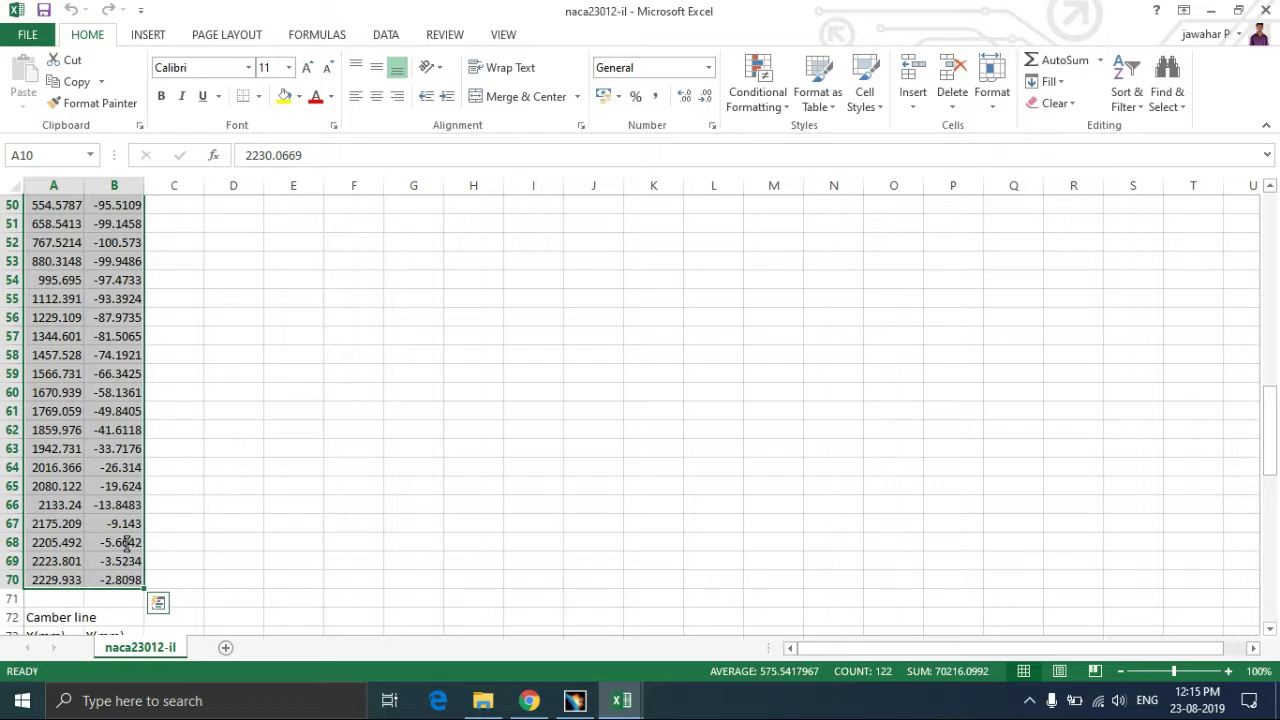
pyautogui.hotkey('ctrl', 'c')
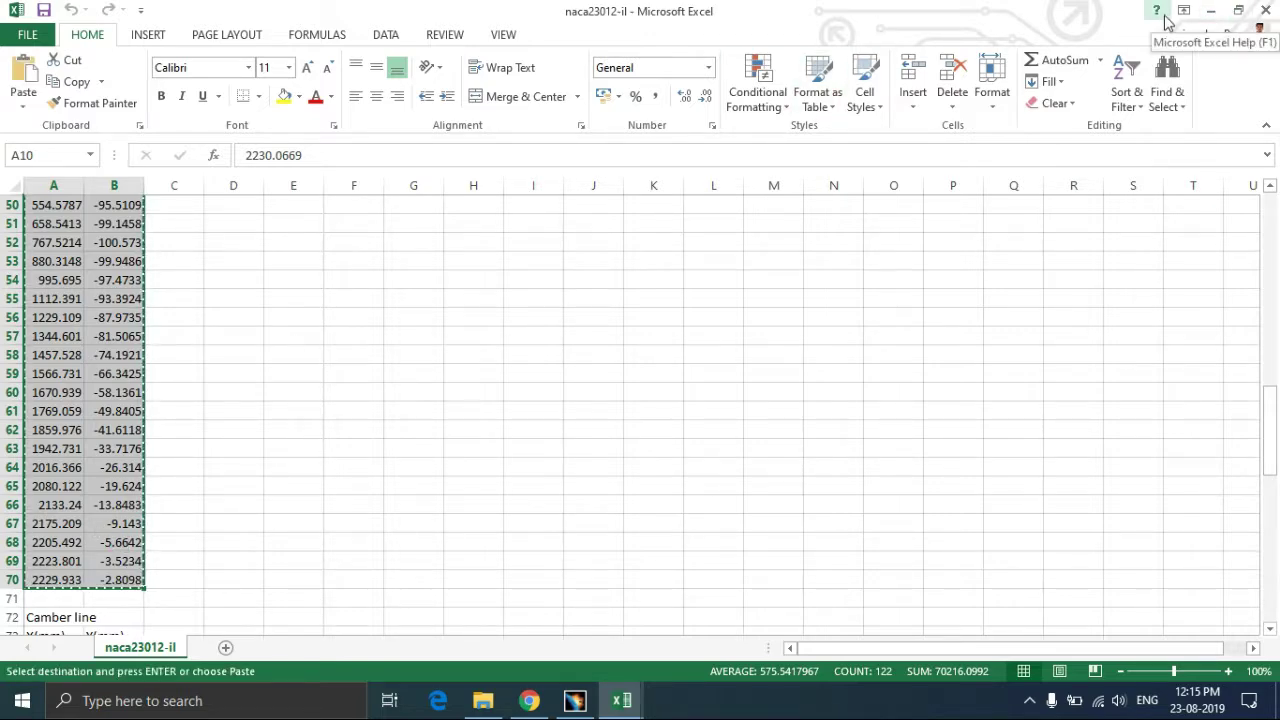
pyautogui.hotkey('ctrl', 'Tab')
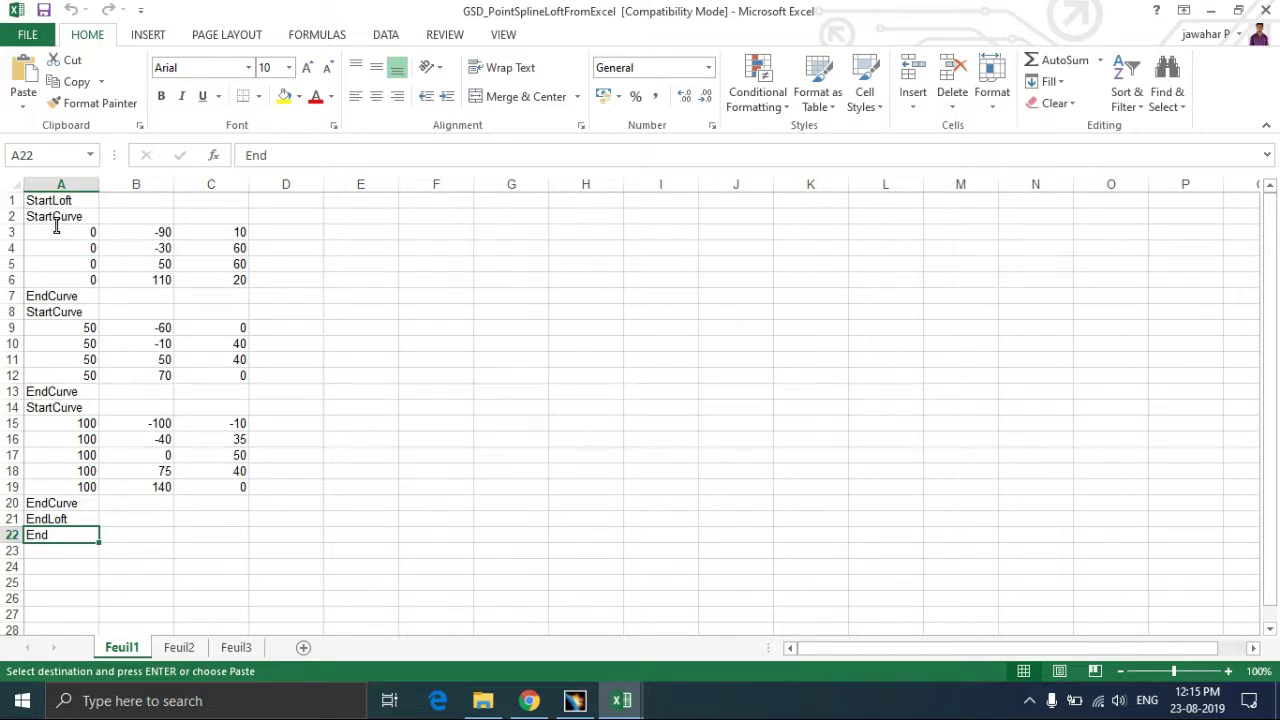
# Step: Clear the sample curve data in A3:C19 and copy the EndCurve, EndLoft and End markers to L13:L15
pyautogui.moveTo(57, 237); pyautogui.dragTo(244, 490)
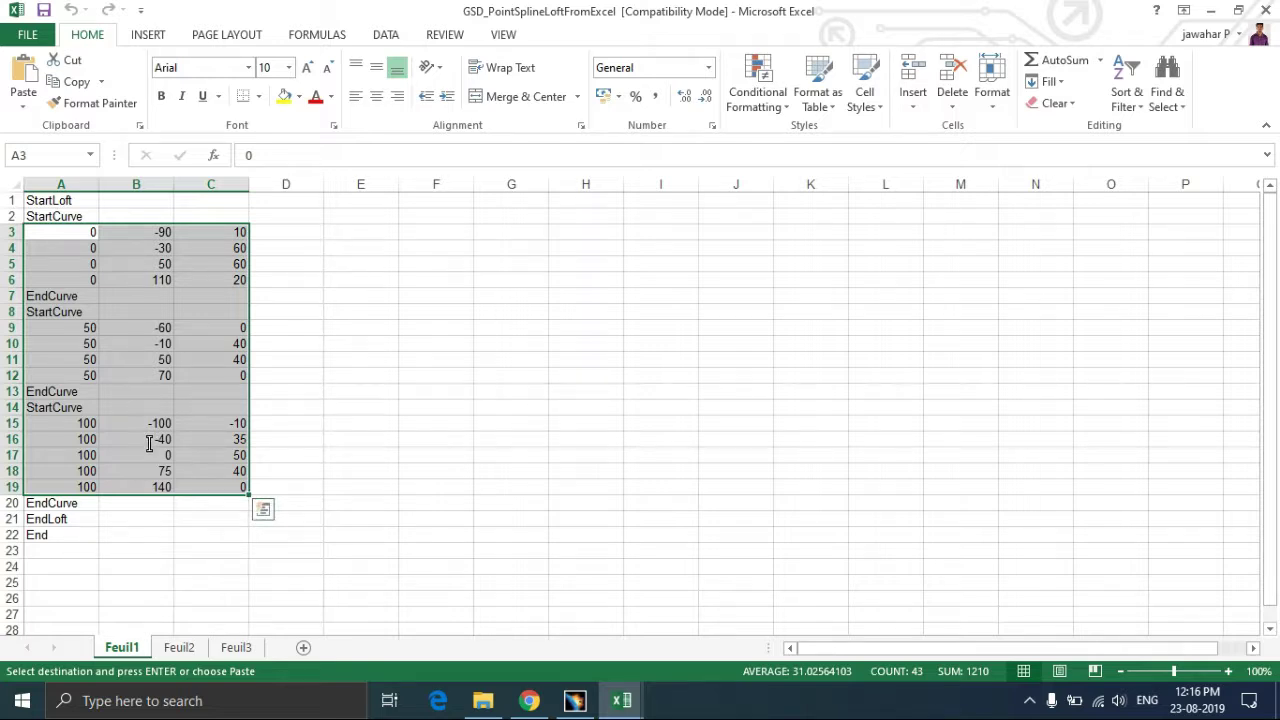
pyautogui.press('Delete')
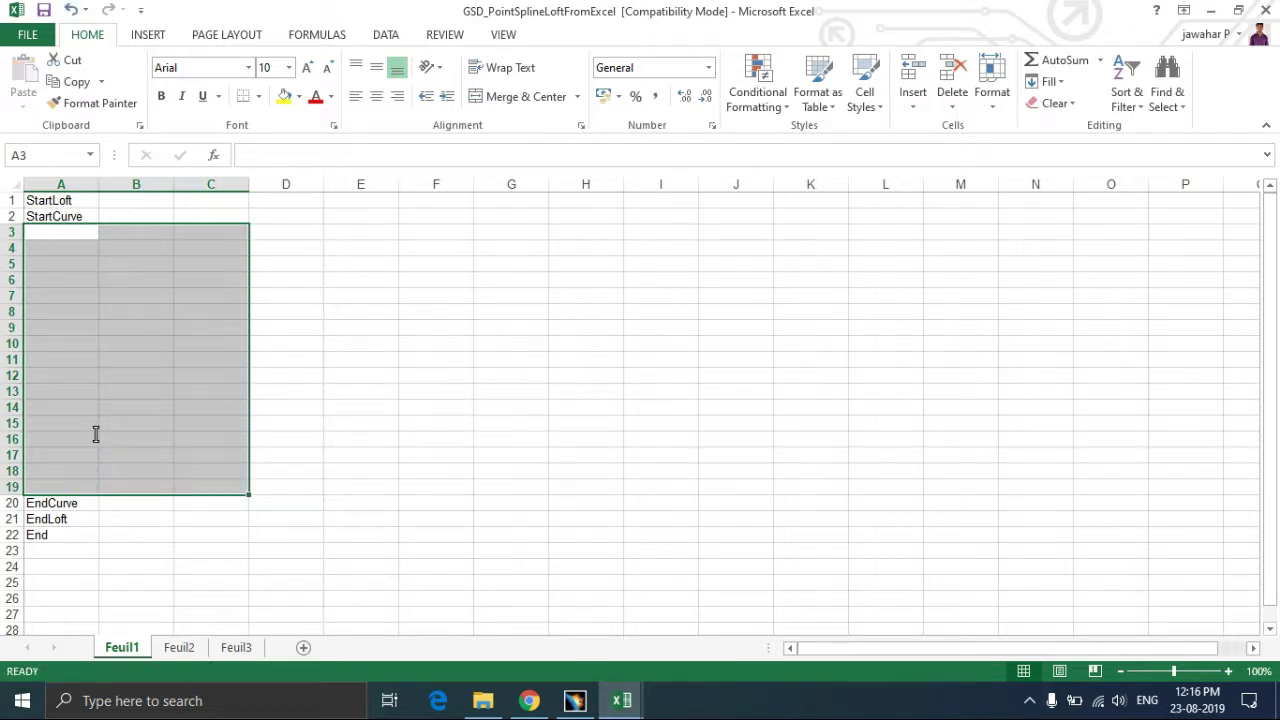
pyautogui.click(55, 507)
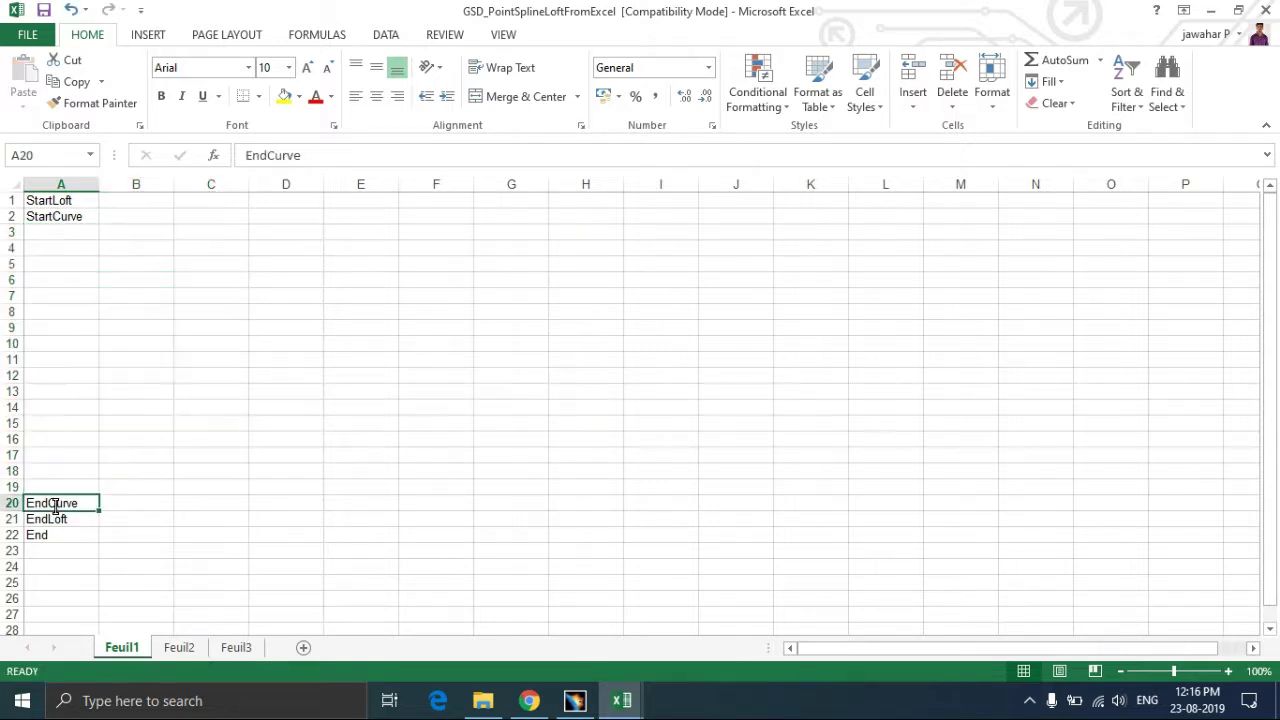
pyautogui.click(114, 540)
pyautogui.moveTo(47, 505); pyautogui.dragTo(44, 540)
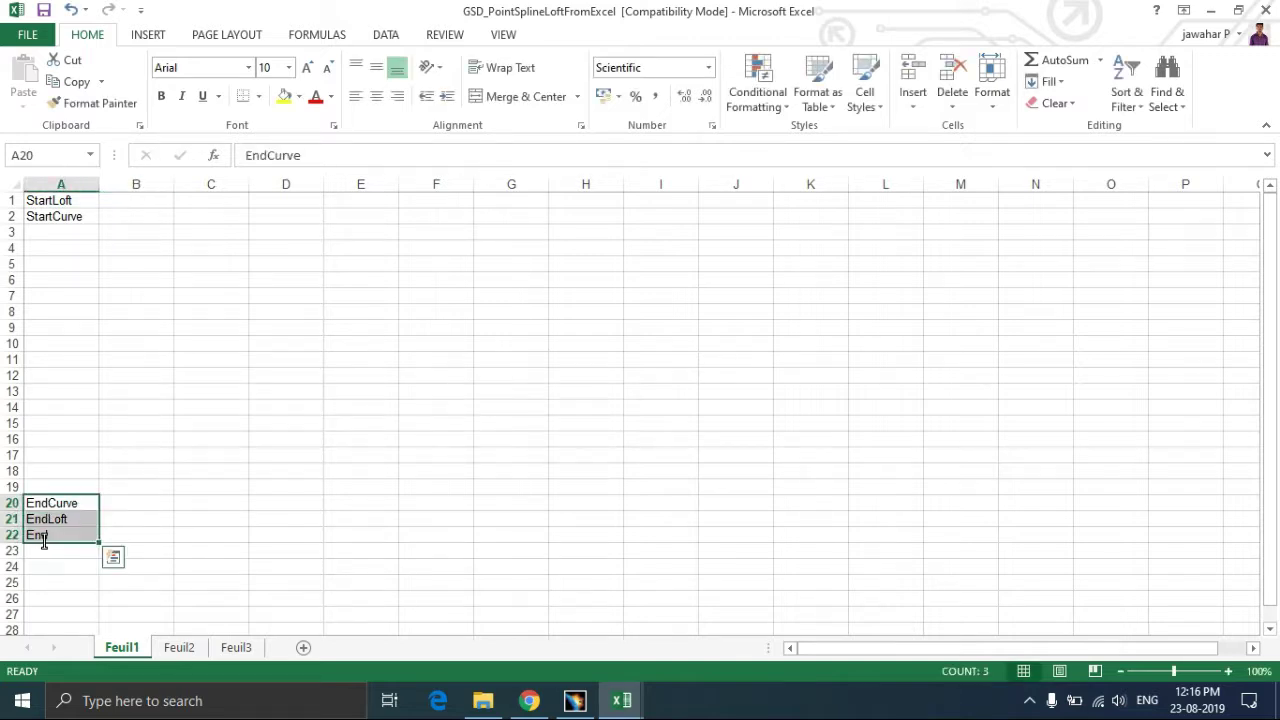
pyautogui.hotkey('ctrl', 'c')
pyautogui.click(877, 391)
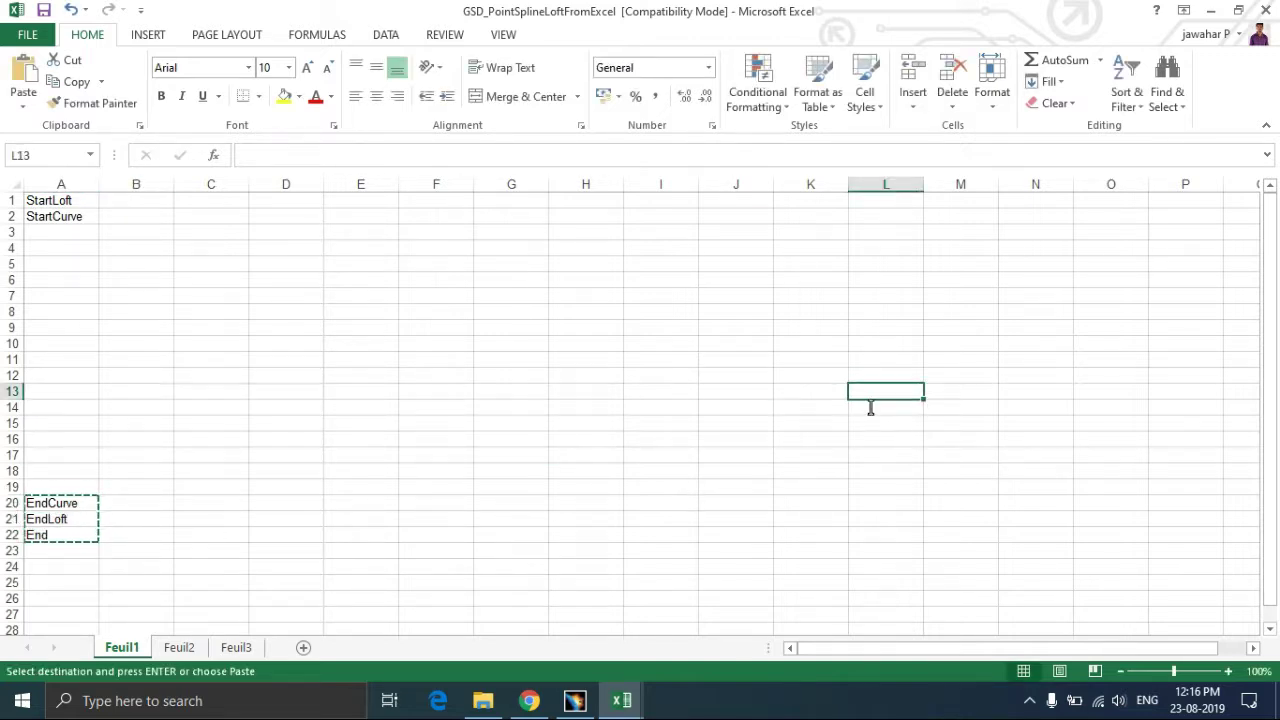
pyautogui.hotkey('ctrl', 'v')
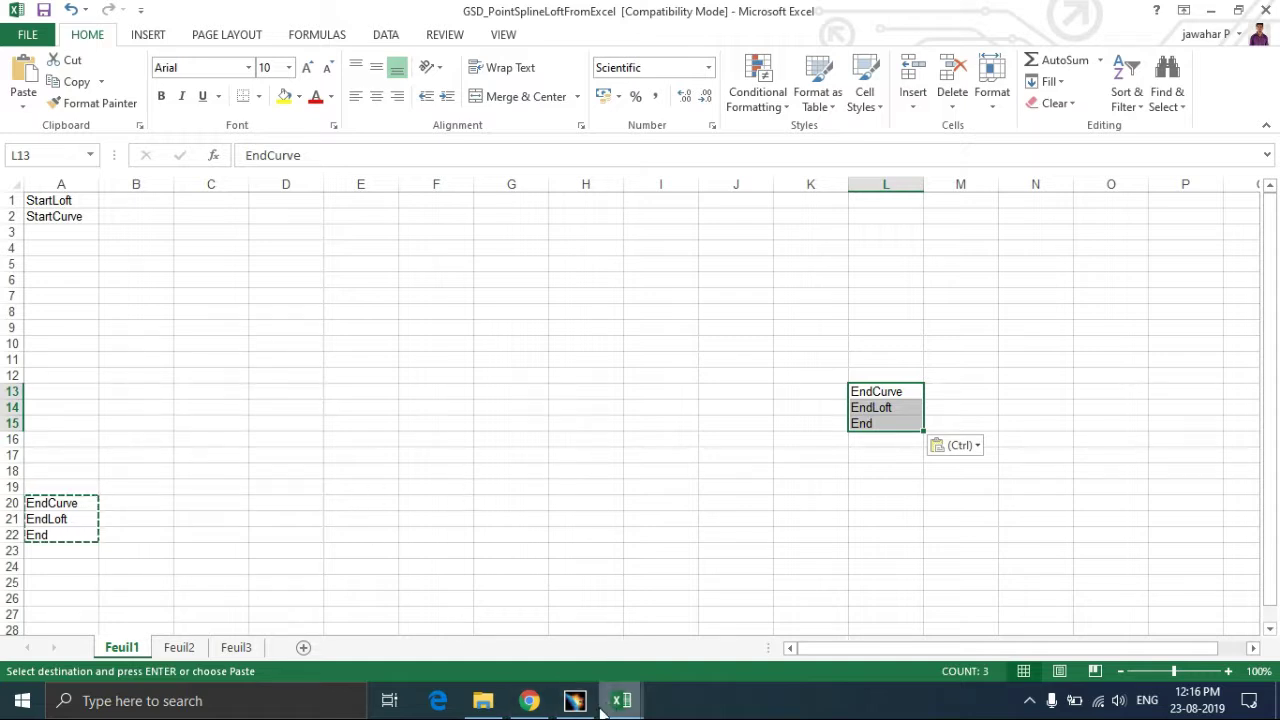
pyautogui.moveTo(621, 700)
pyautogui.click(658, 636)
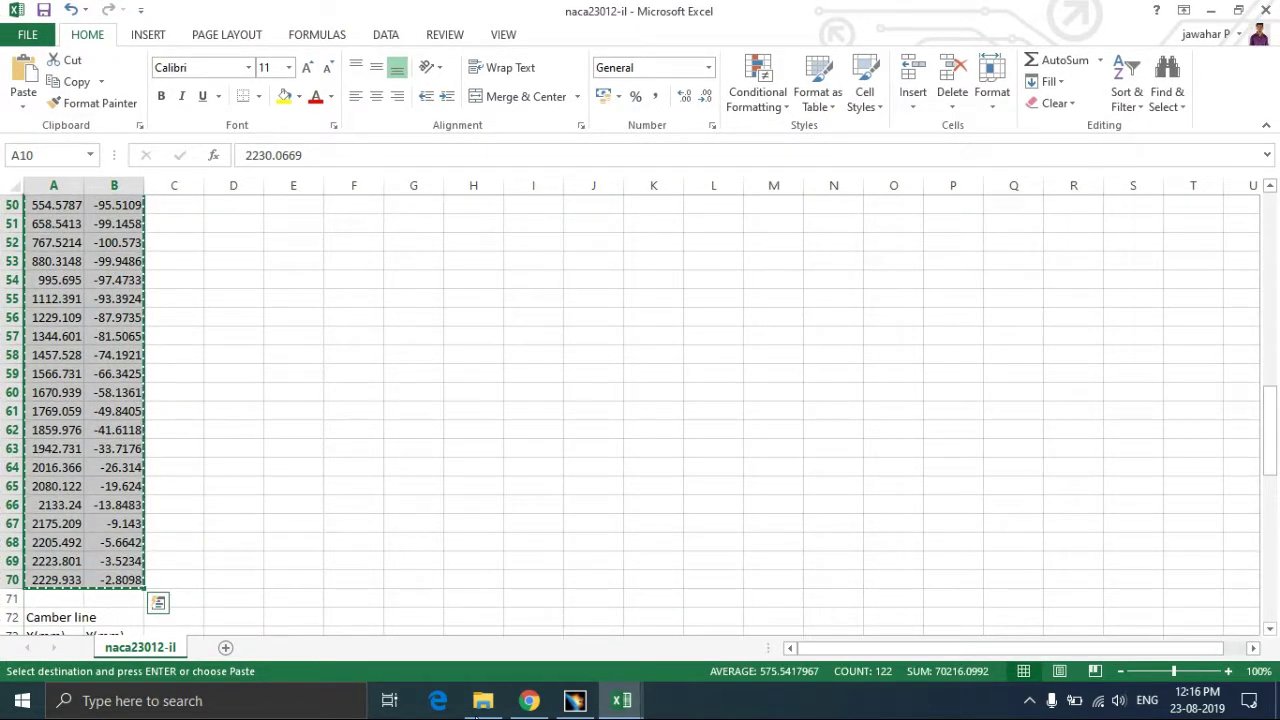
pyautogui.click(620, 705)
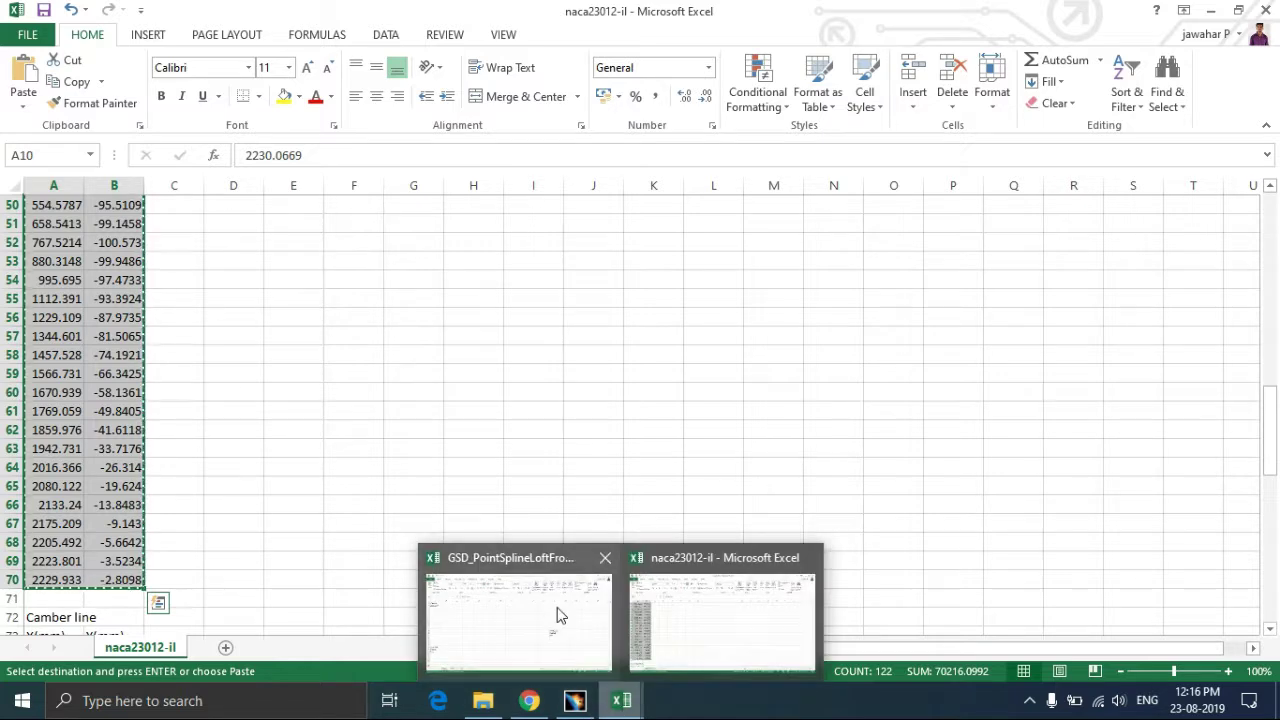
pyautogui.click(557, 614)
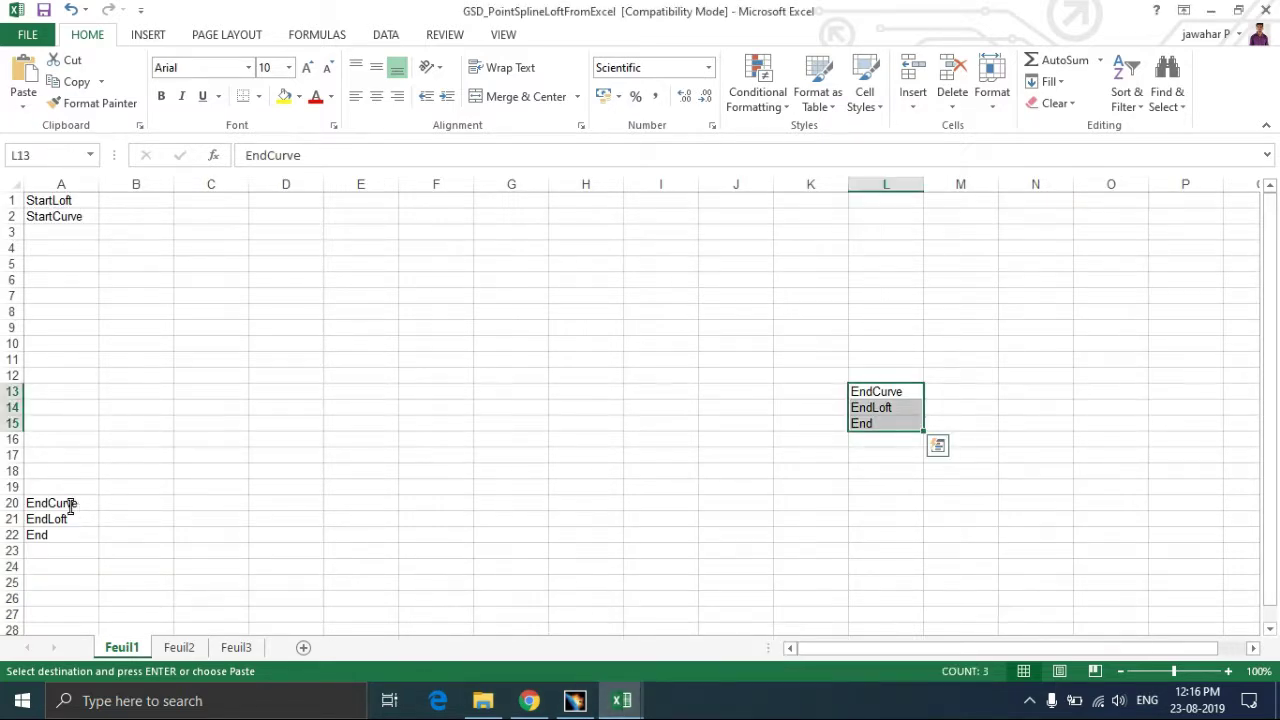
# Step: Delete the original EndCurve, EndLoft and End markers from column A, starting at A20
pyautogui.moveTo(71, 506); pyautogui.dragTo(80, 547)
pyautogui.press('Delete')
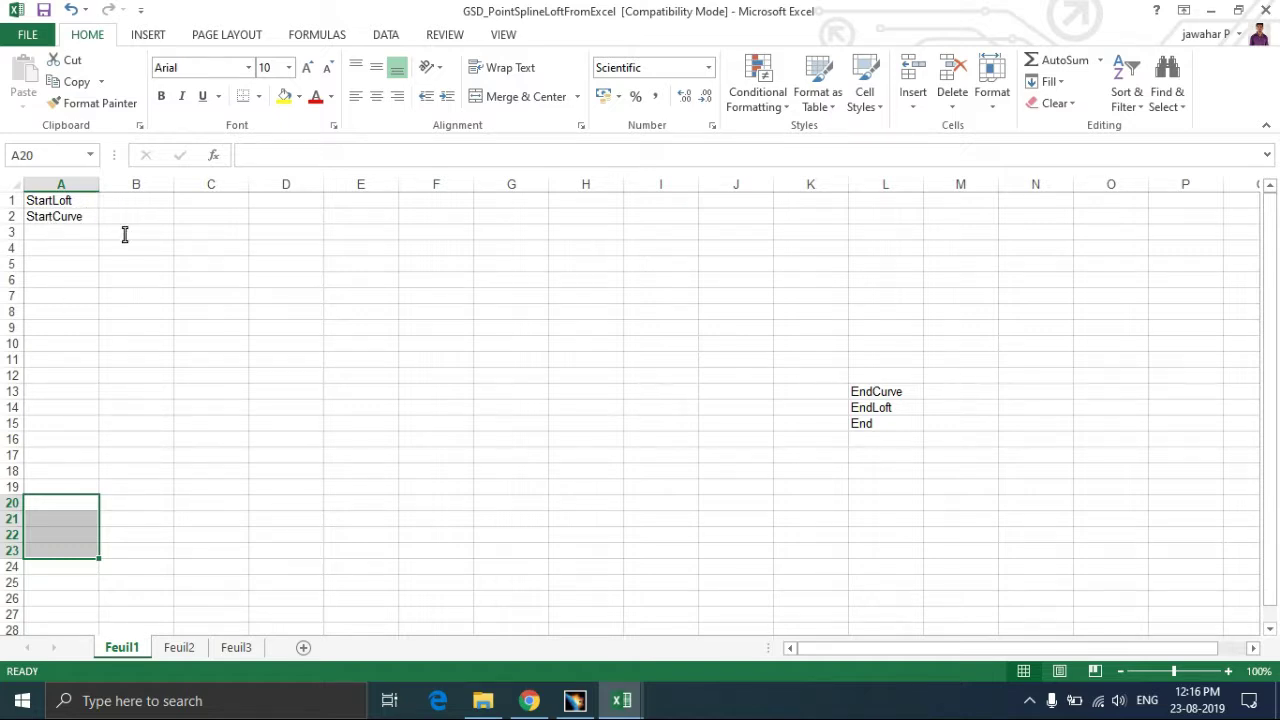
# Step: Copy the airfoil surface coordinates A10:B70 from the naca23012-il workbook into sheet Feuil1 of GSD_PointSplineLoftFromExcel, starting at A3
pyautogui.click(44, 234)
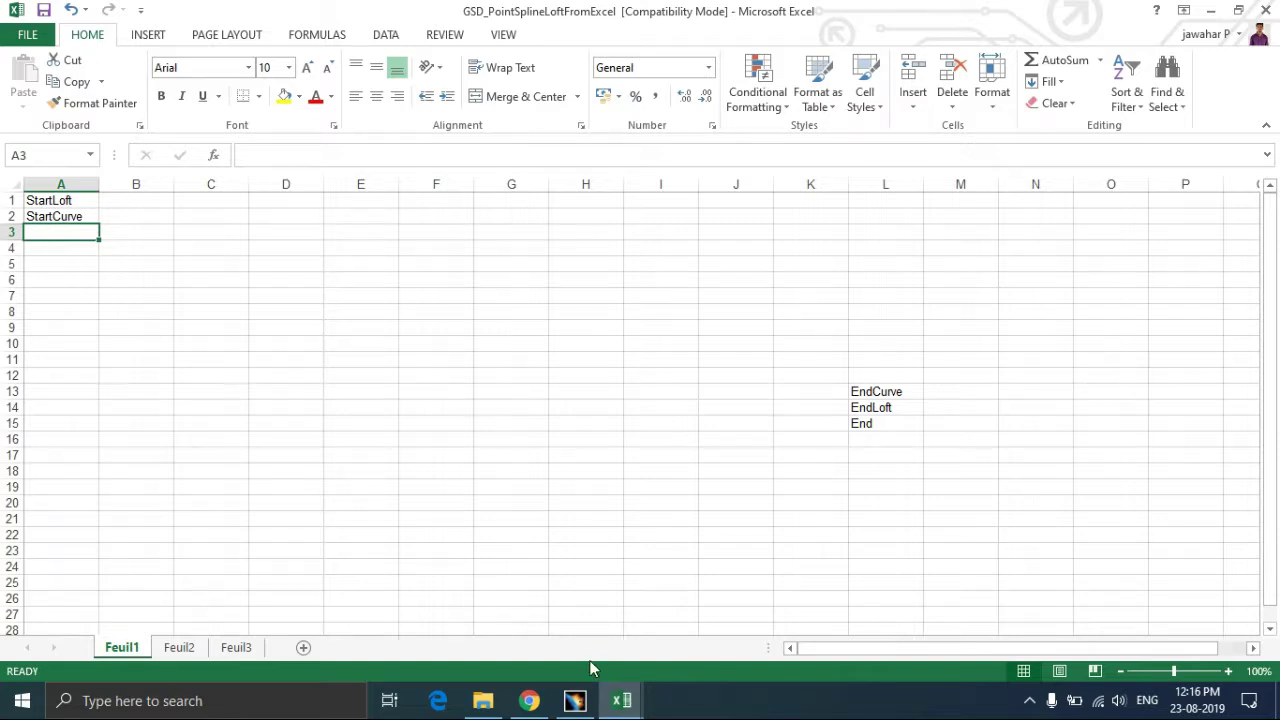
pyautogui.moveTo(621, 700)
pyautogui.click(646, 646)
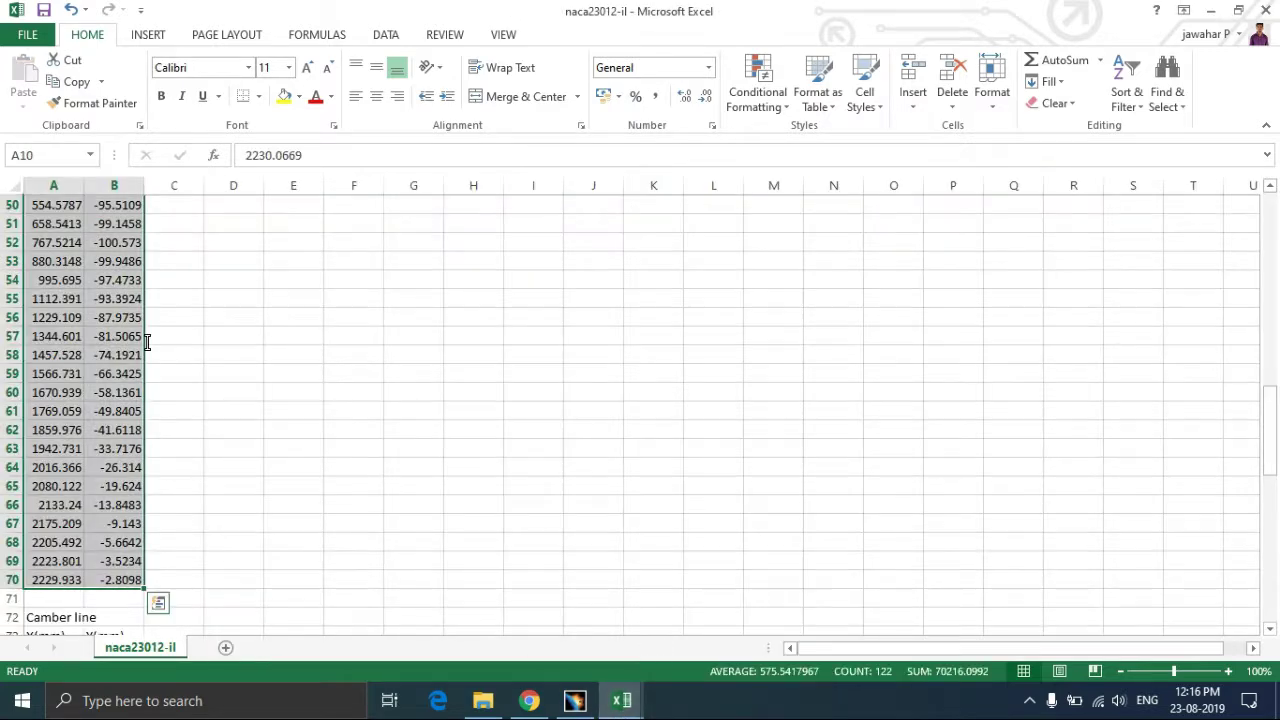
pyautogui.scroll(14, 146, 342)
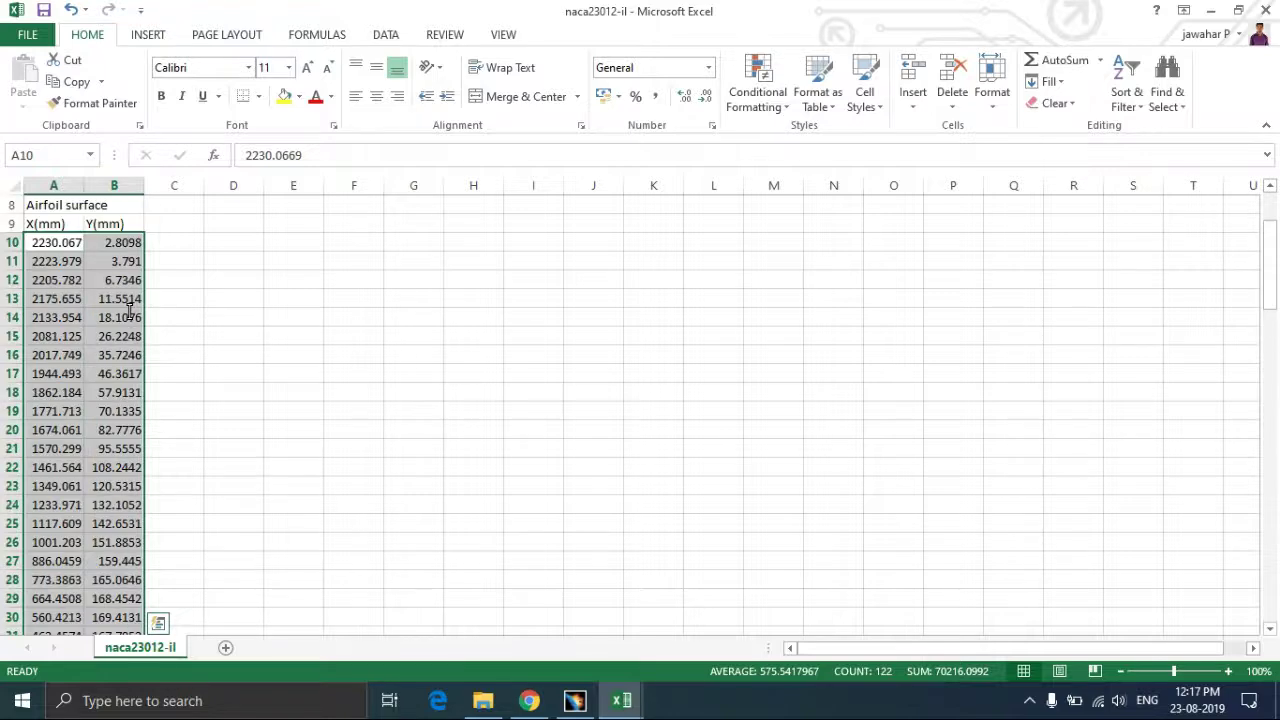
pyautogui.hotkey('ctrl', 'c')
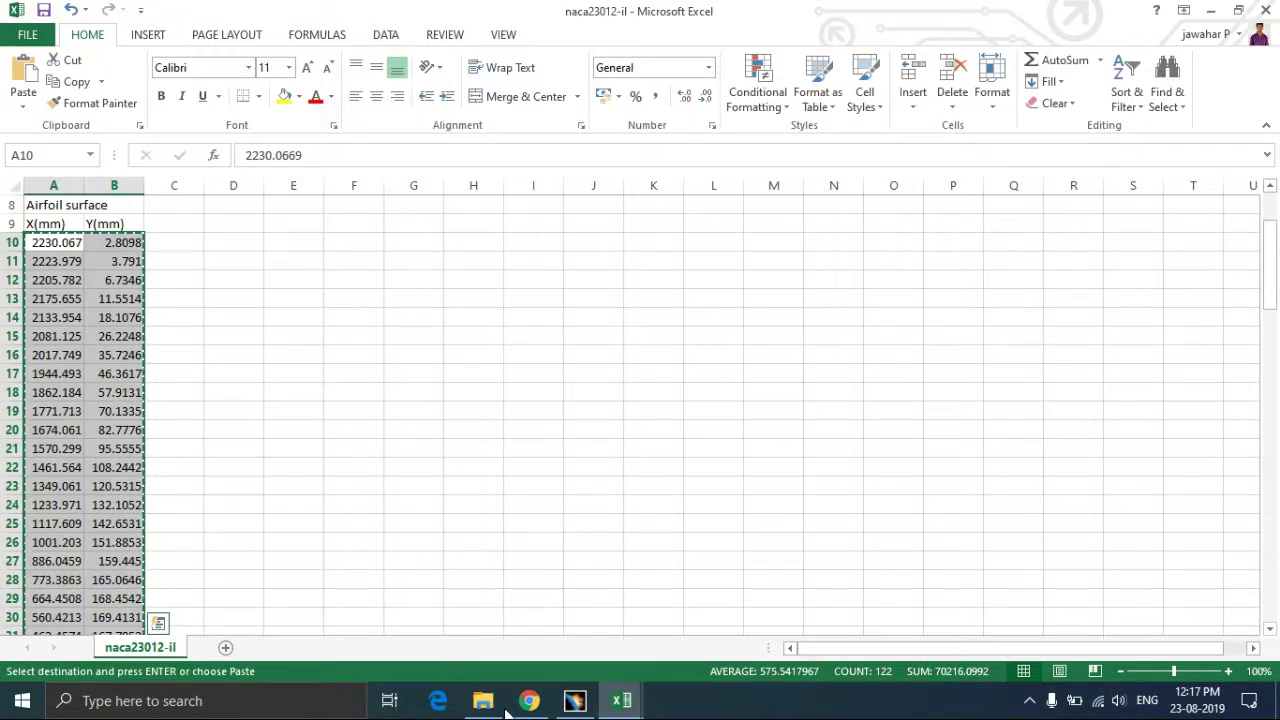
pyautogui.moveTo(616, 704)
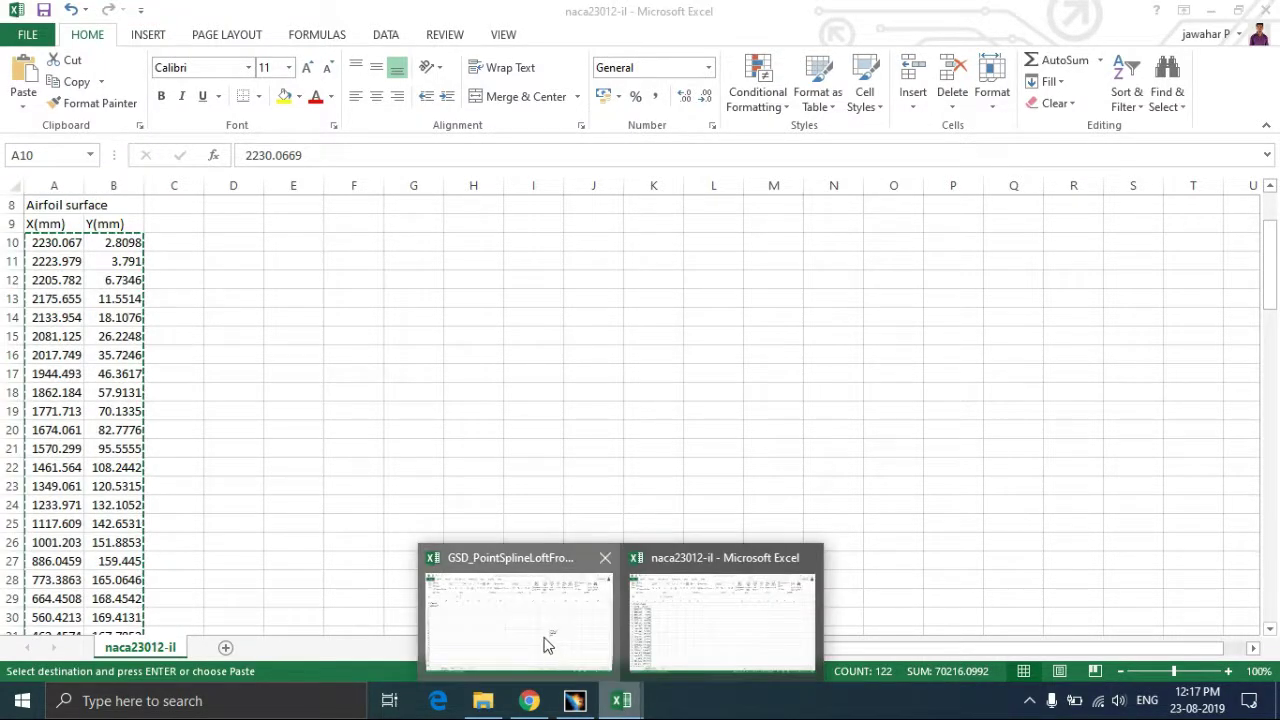
pyautogui.click(546, 643)
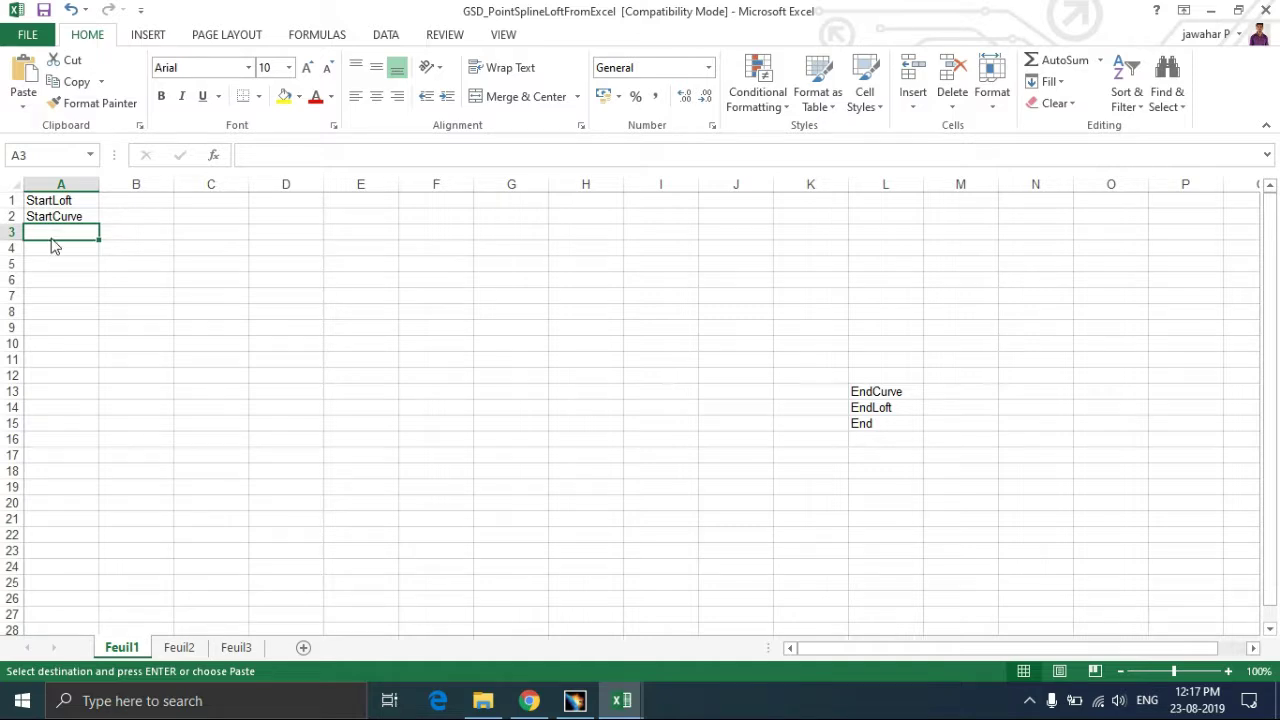
pyautogui.hotkey('ctrl', 'v')
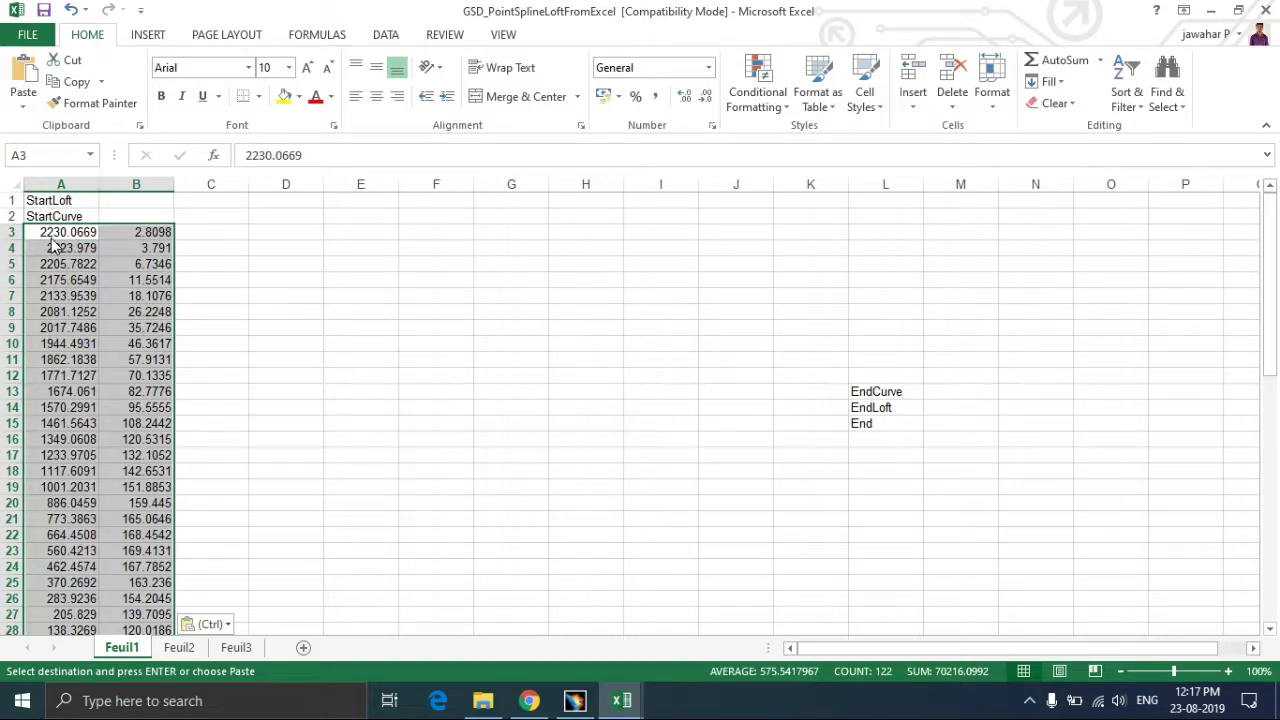
# Step: Fill column C with 0 beside every airfoil coordinate row, from C3 to C63
pyautogui.click(196, 233)
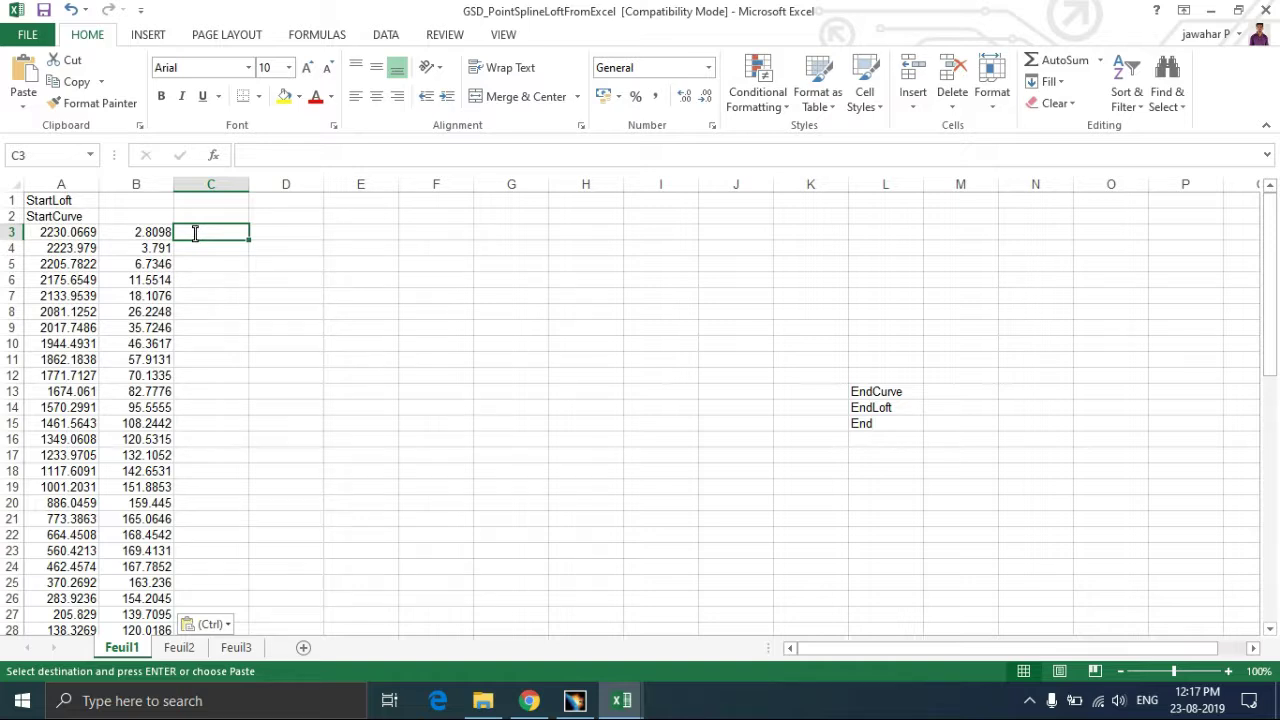
pyautogui.write('0')
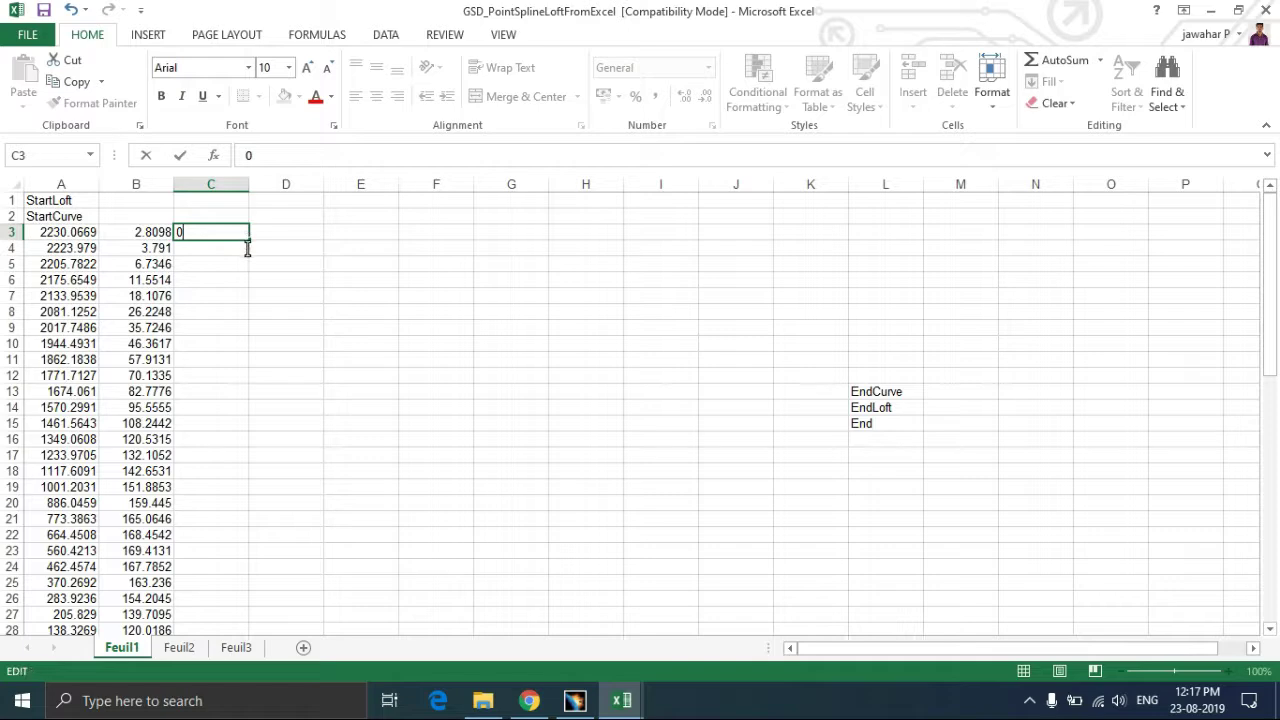
pyautogui.moveTo(248, 245); pyautogui.dragTo(223, 586)
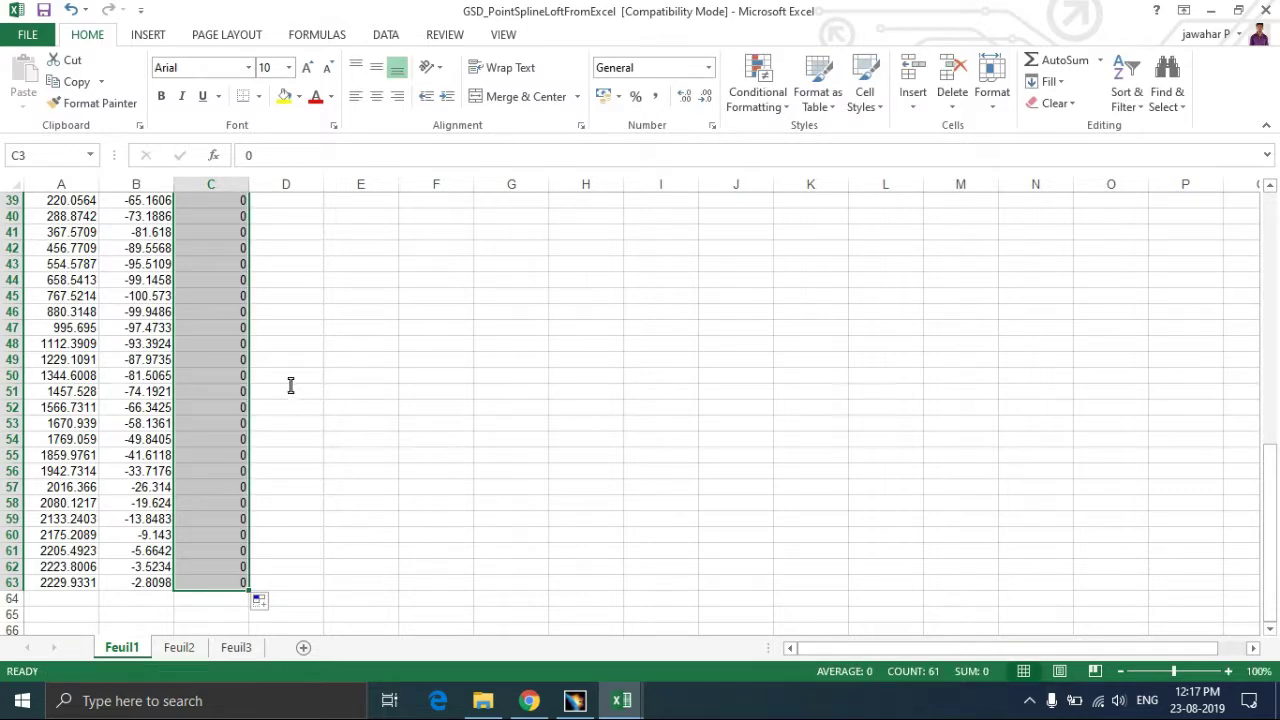
# Step: Copy the EndCurve, EndLoft and End markers from L13:L15 to A64, directly below the last coordinate row
pyautogui.scroll(3, 289, 383)
pyautogui.scroll(10, 290, 385)
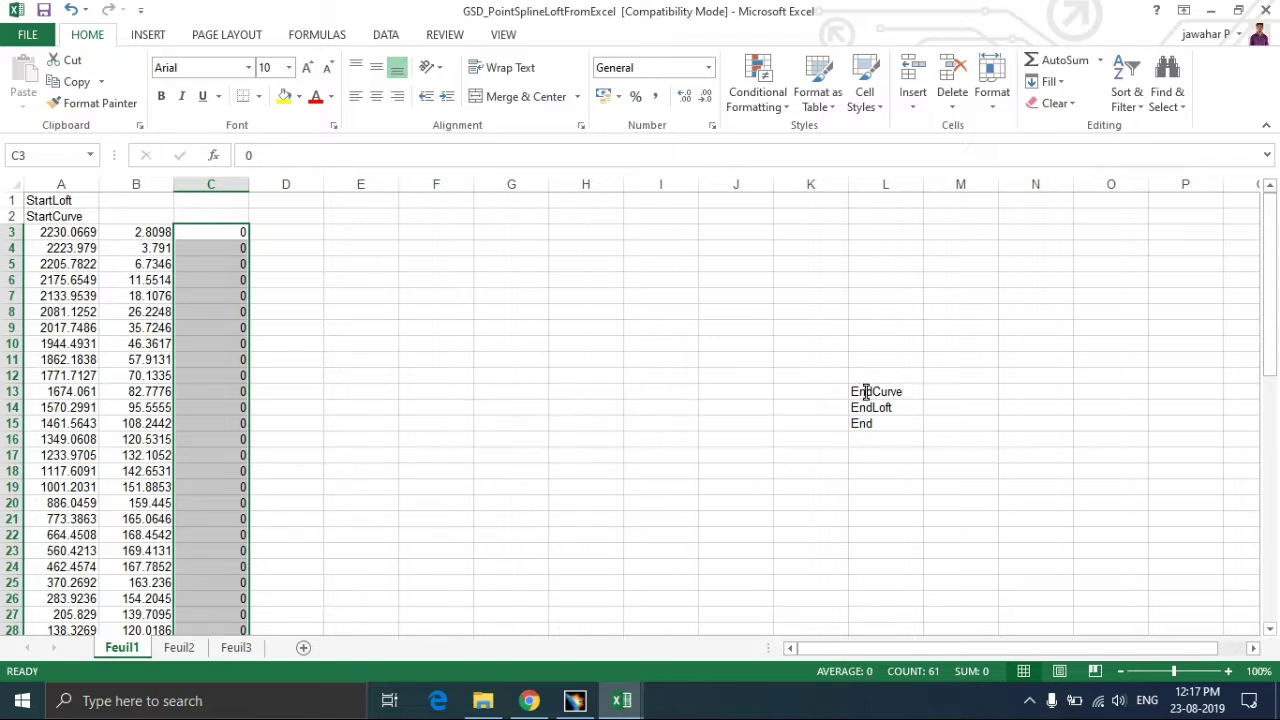
pyautogui.moveTo(866, 392); pyautogui.dragTo(869, 432)
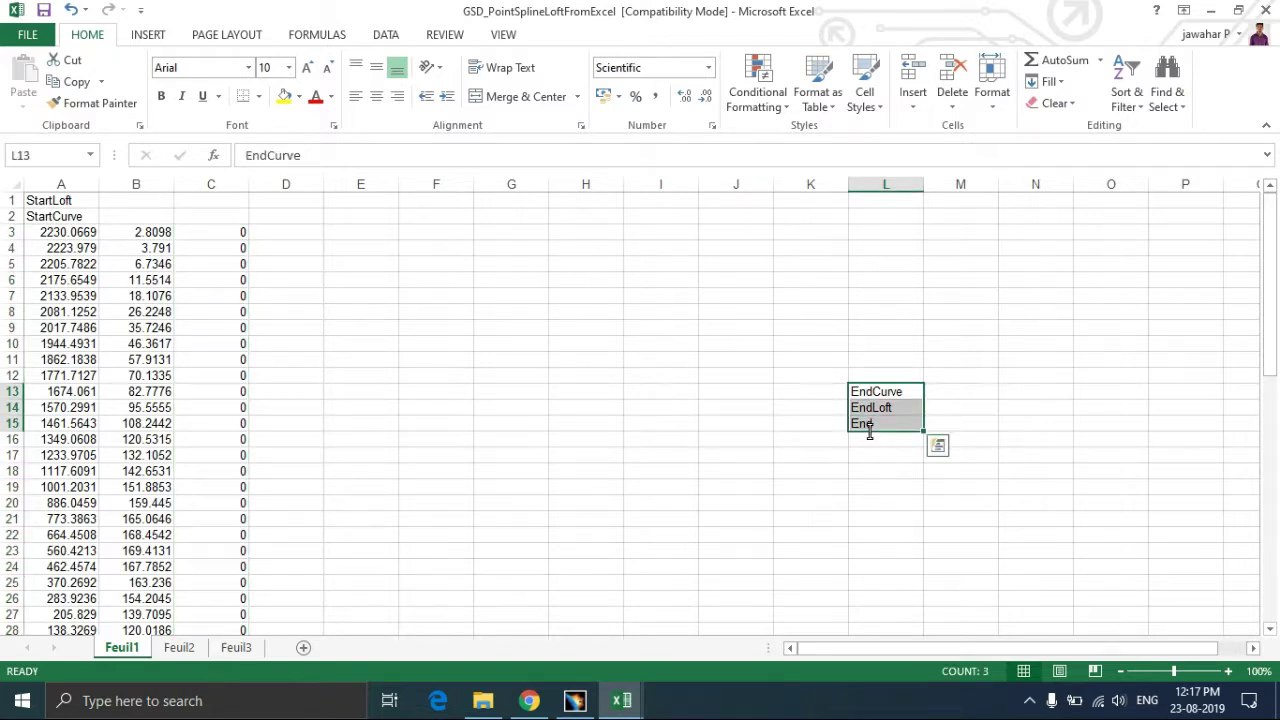
pyautogui.hotkey('ctrl', 'c')
pyautogui.scroll(-16, 640, 443)
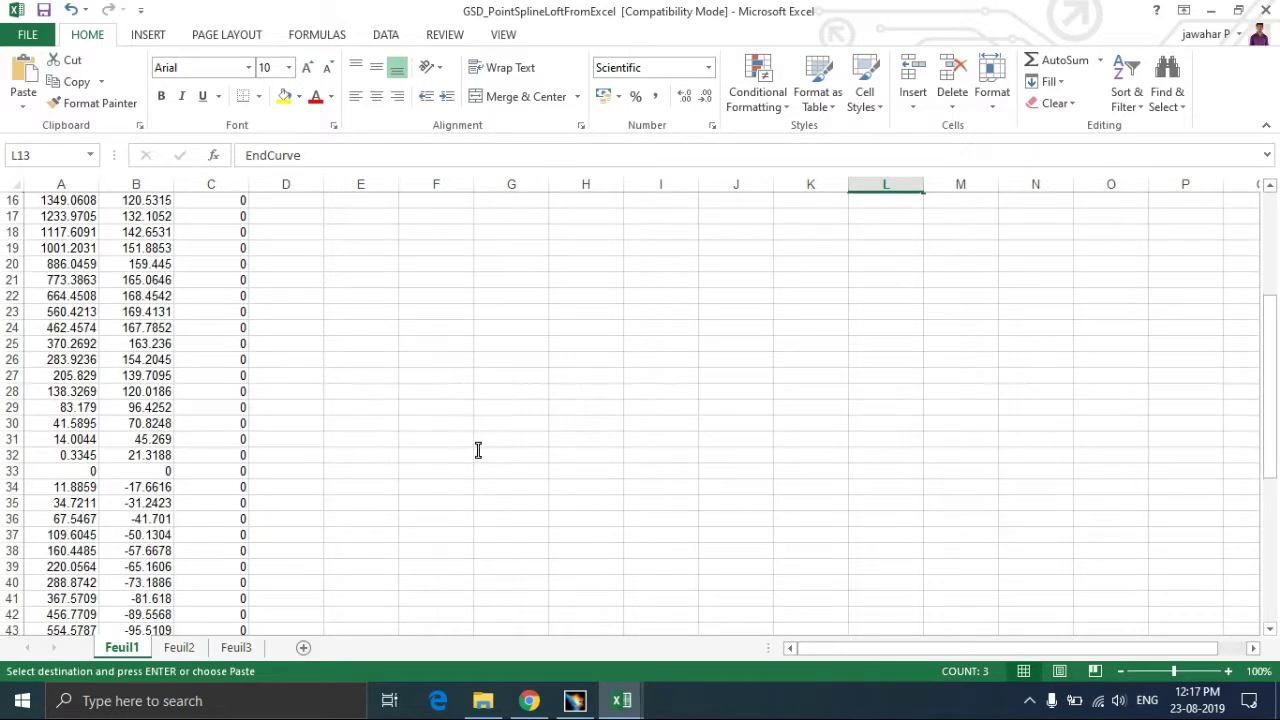
pyautogui.scroll(-2, 394, 452)
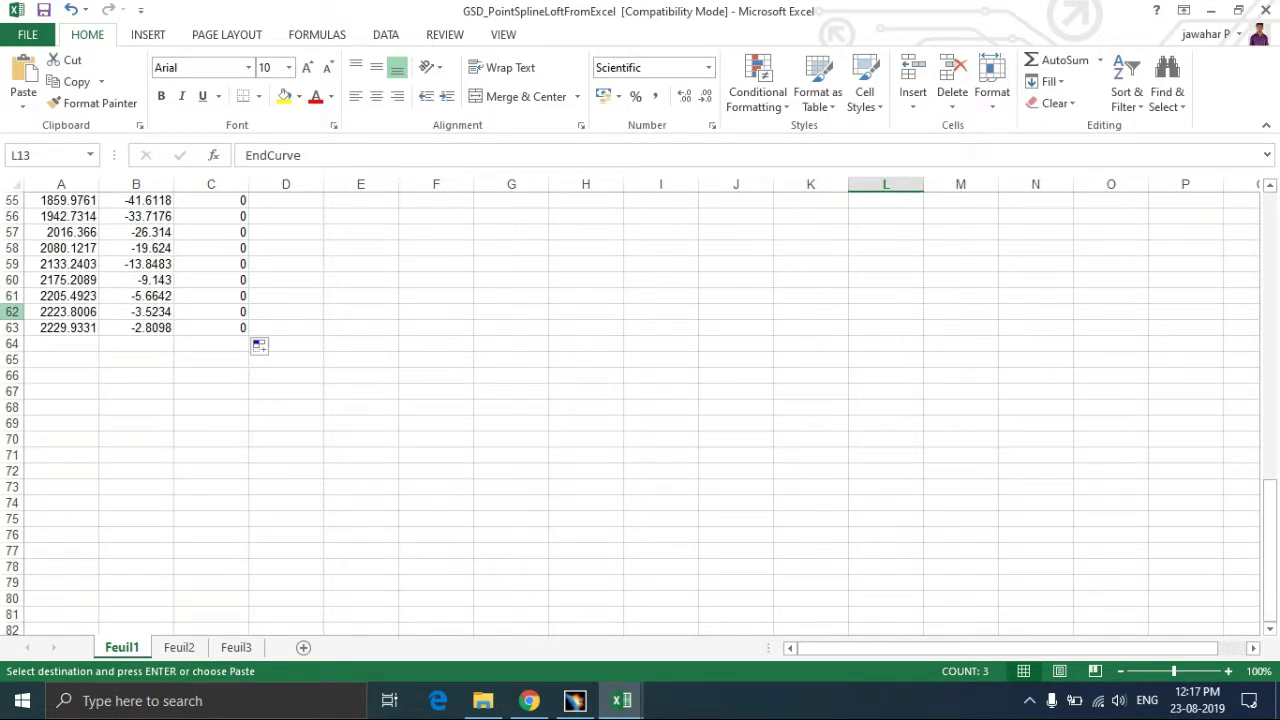
pyautogui.click(58, 347)
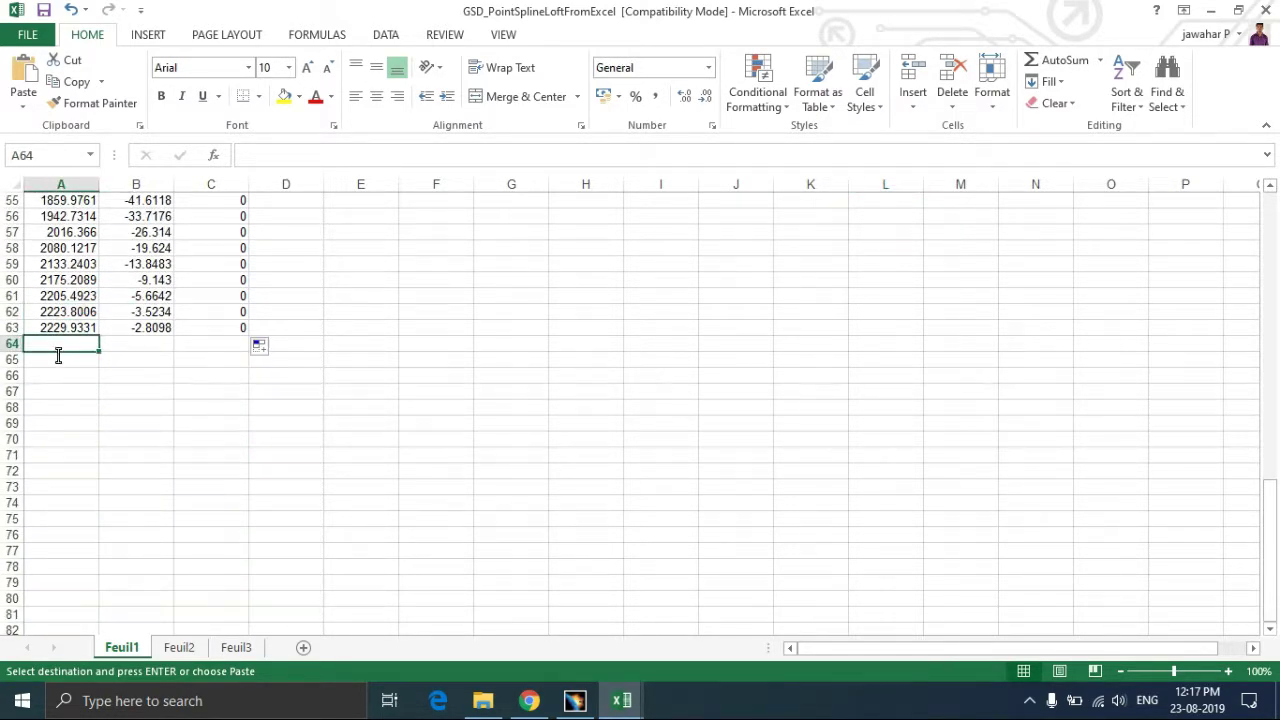
pyautogui.hotkey('ctrl', 'v')
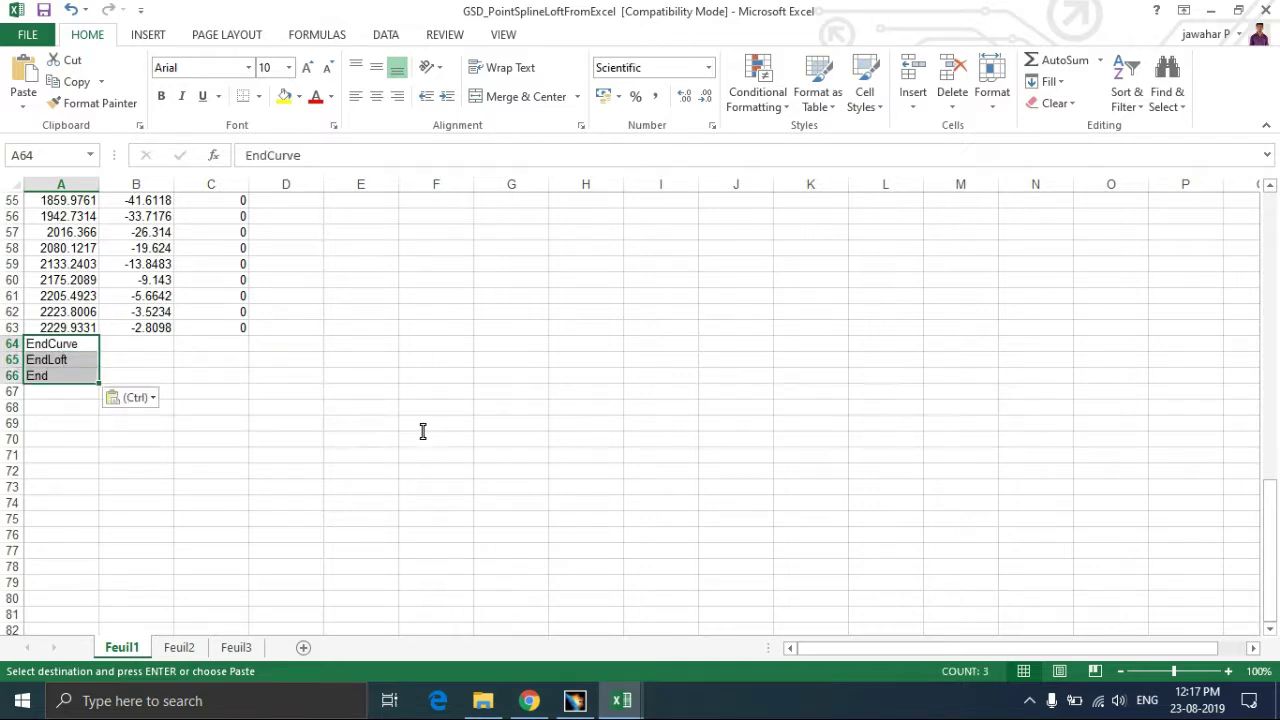
pyautogui.scroll(17, 423, 431)
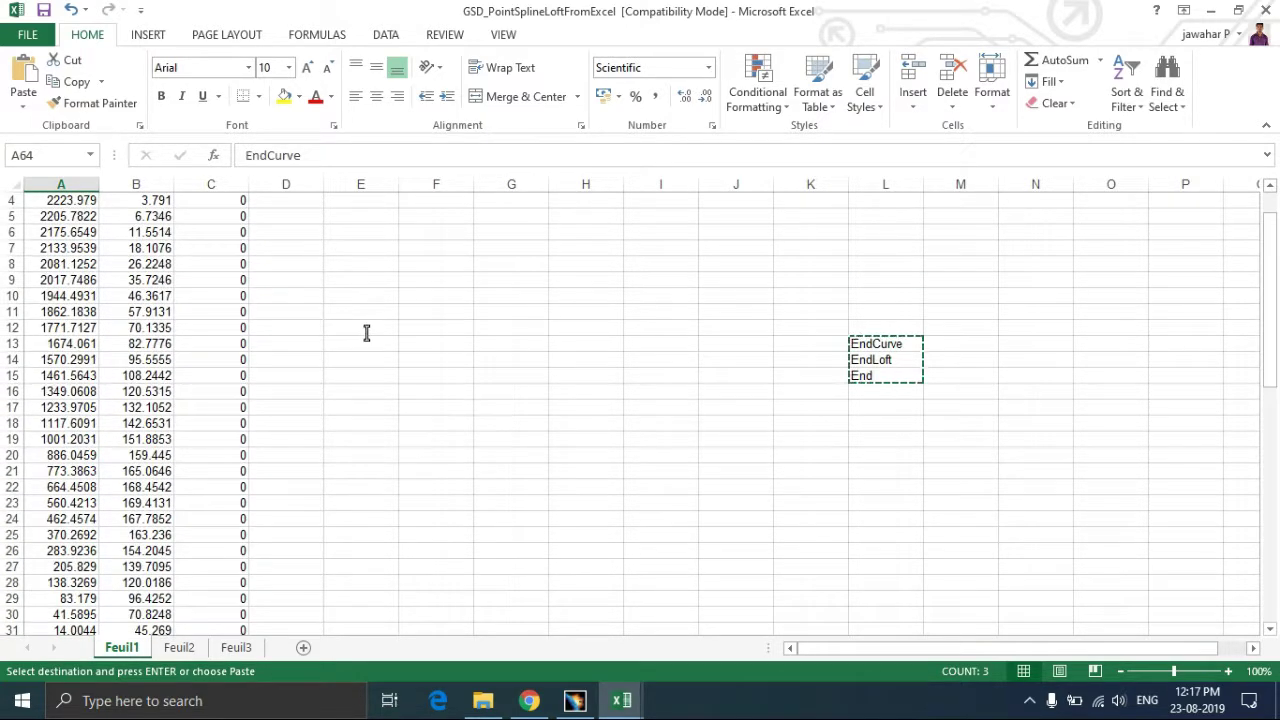
pyautogui.hotkey('ctrl', 'z')
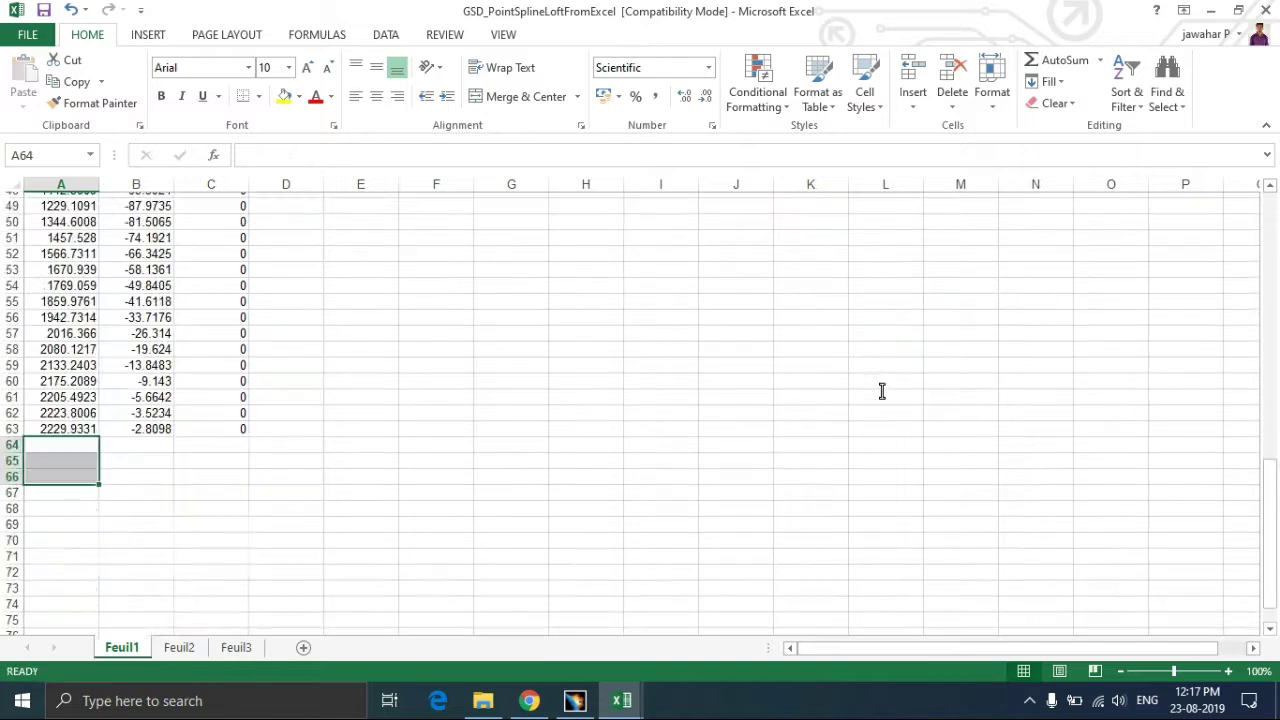
pyautogui.scroll(-1, 882, 391)
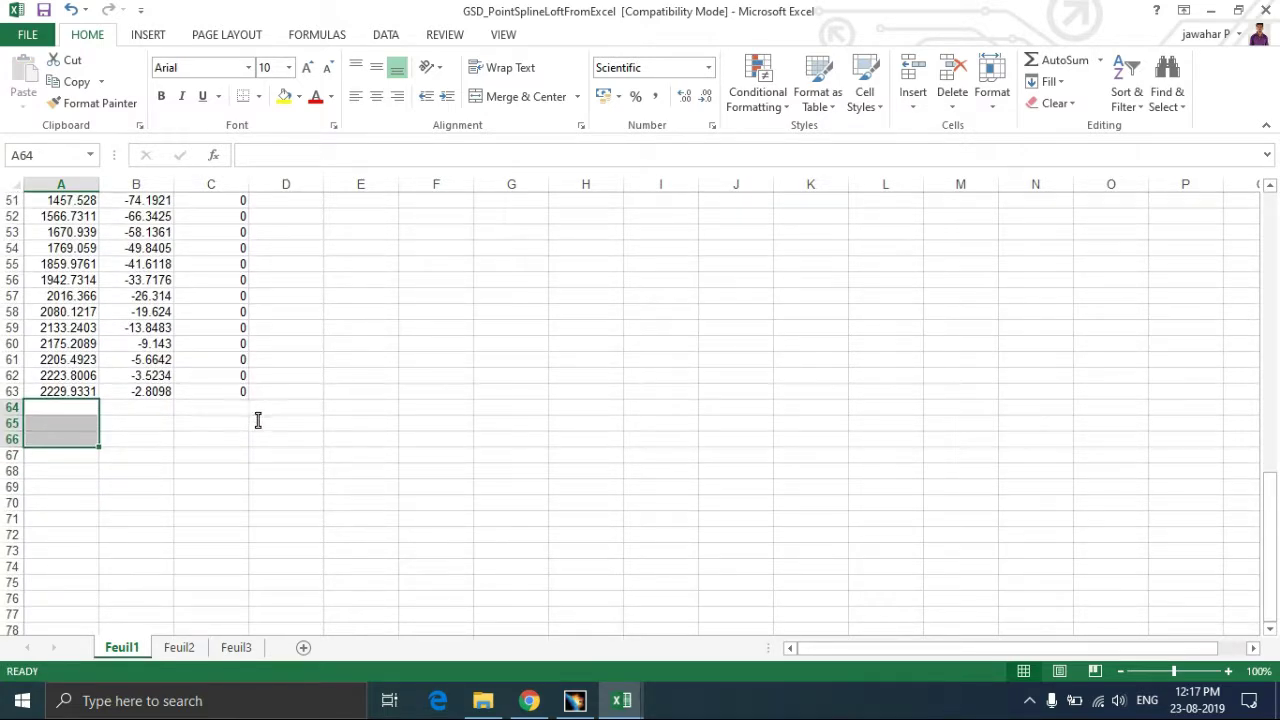
pyautogui.hotkey('ctrl', 'y')
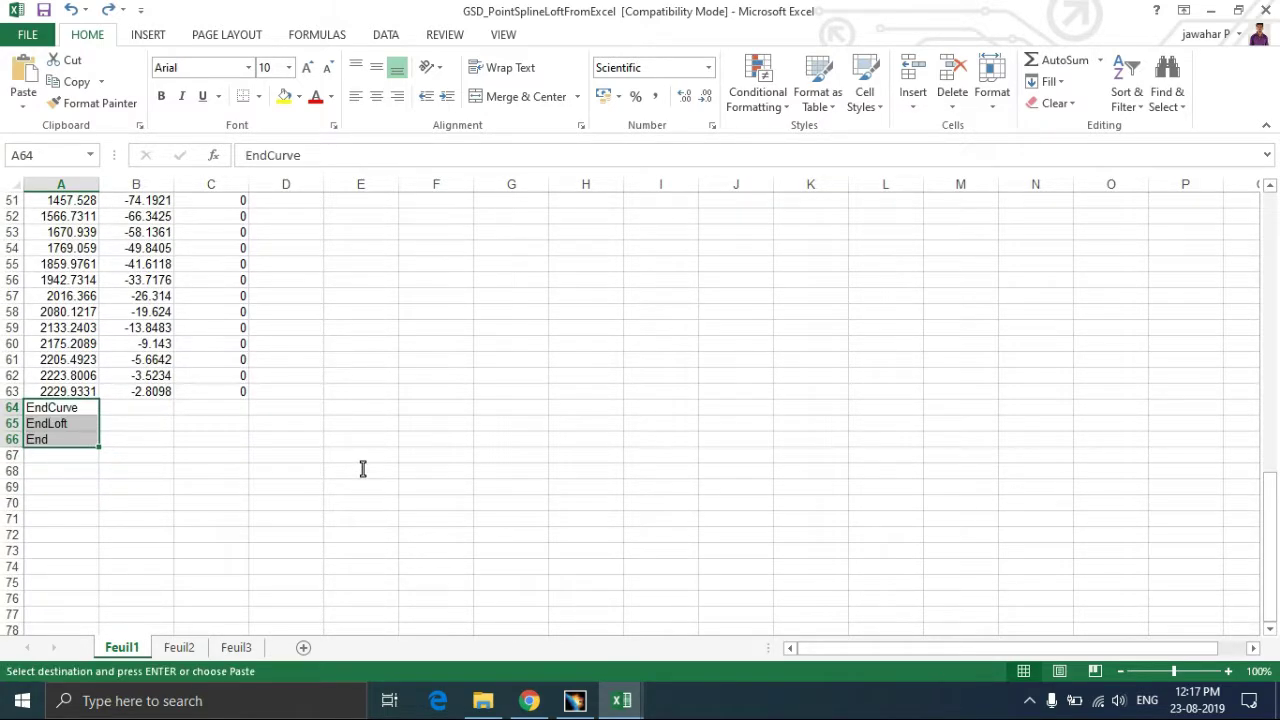
# Step: Delete the temporary EndCurve, EndLoft and End markers from L13:L15
pyautogui.scroll(6, 441, 445)
pyautogui.click(441, 445)
pyautogui.scroll(10, 441, 445)
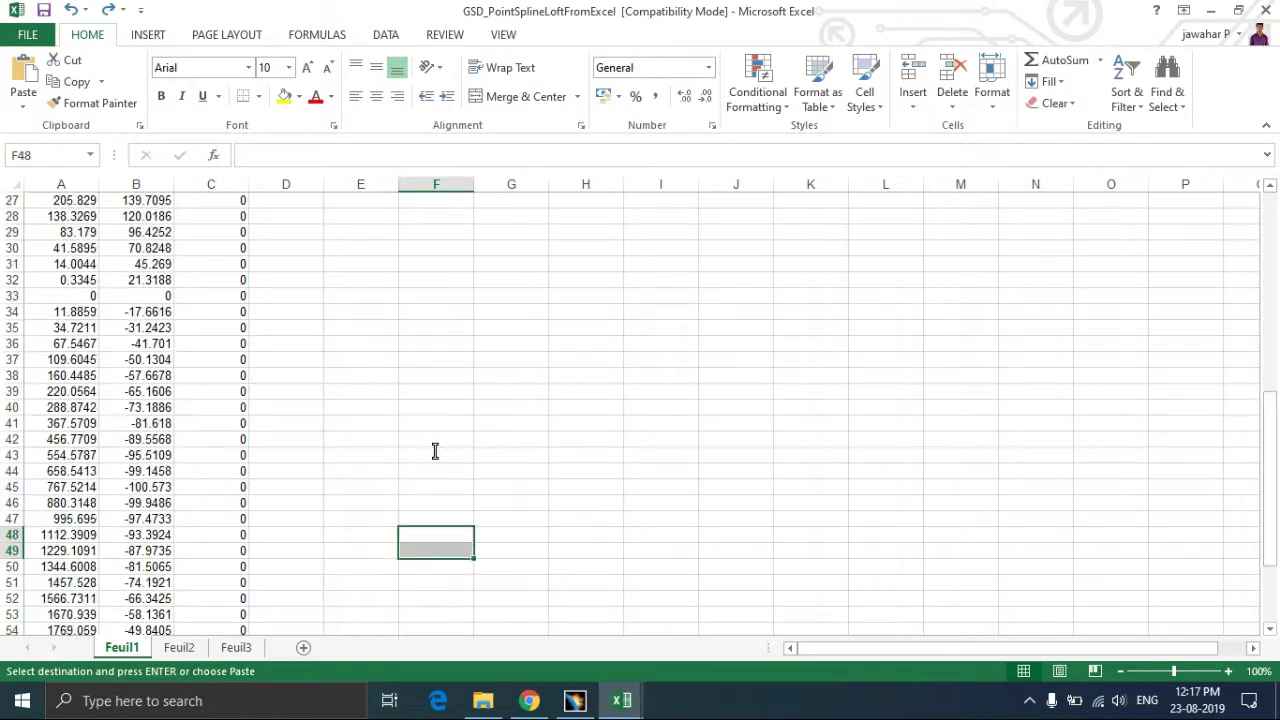
pyautogui.click(915, 403)
pyautogui.moveTo(880, 360); pyautogui.dragTo(891, 392)
pyautogui.press('Delete')
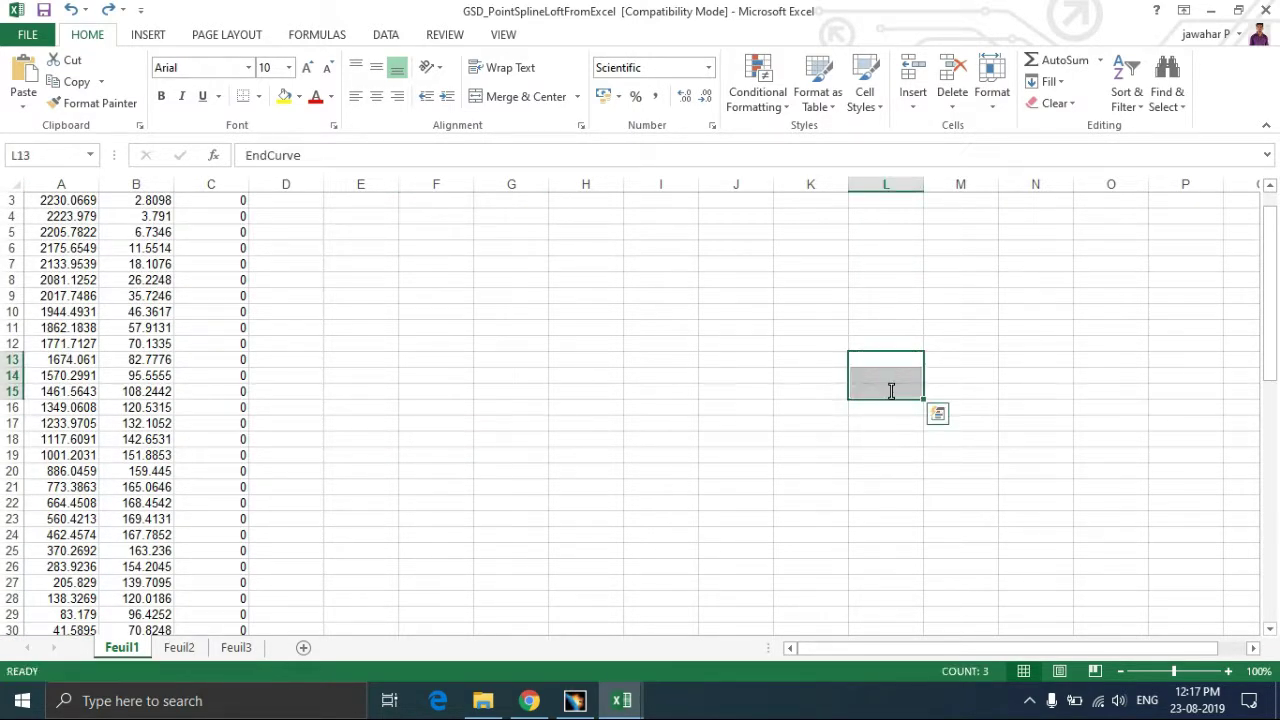
# Step: Run the Feuil1.Main macro with entity type 2 for points and splines, and switch to CATIA with the whole airfoil fitted in view
pyautogui.scroll(-13, 668, 423)
pyautogui.scroll(14, 626, 410)
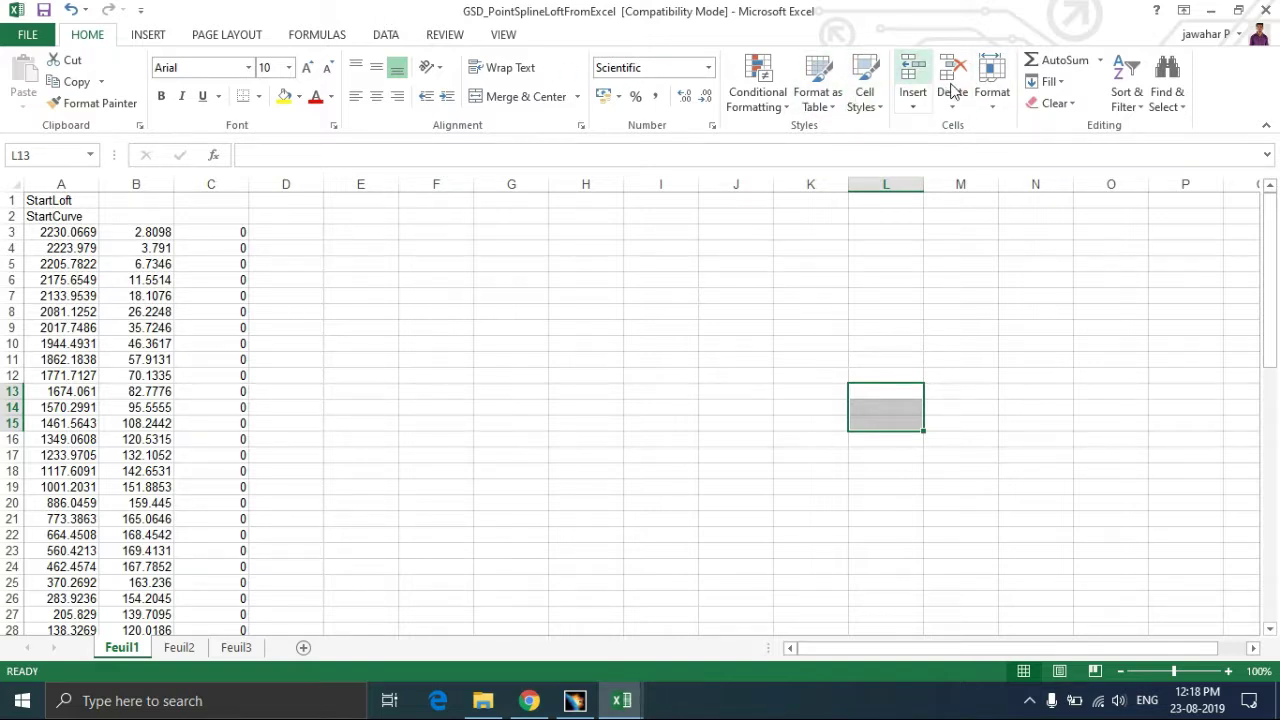
pyautogui.click(497, 36)
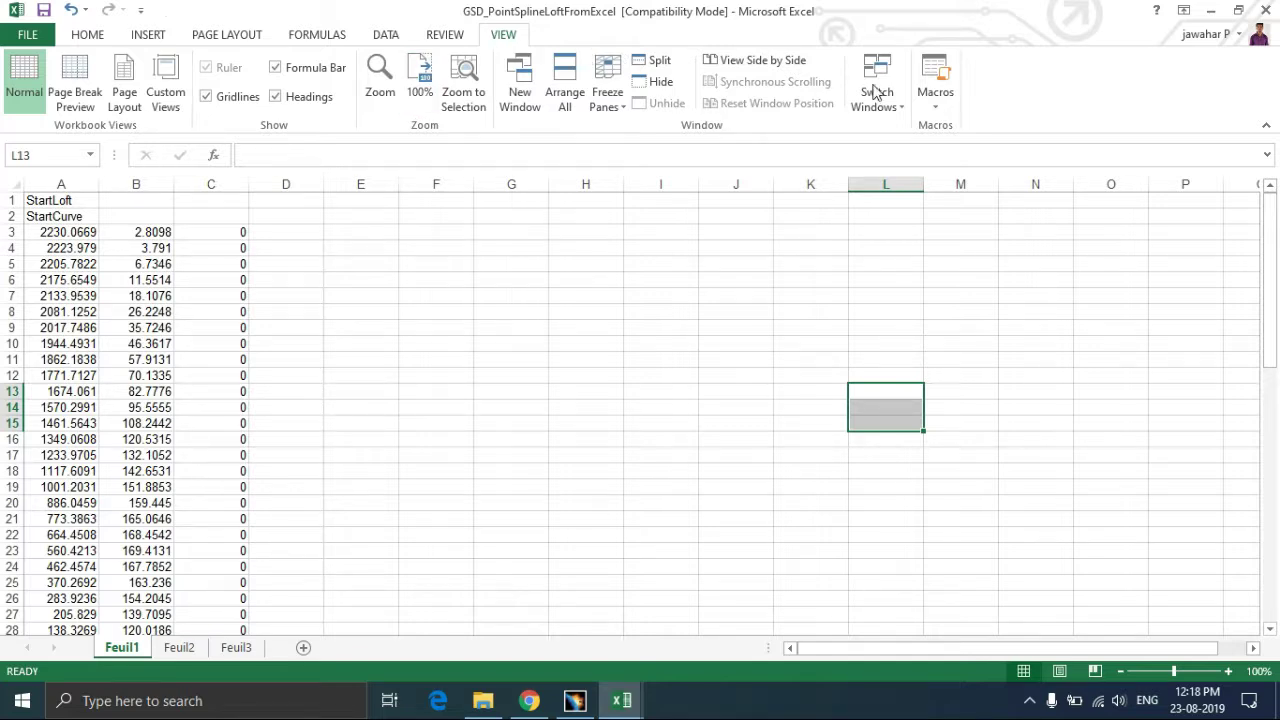
pyautogui.click(937, 85)
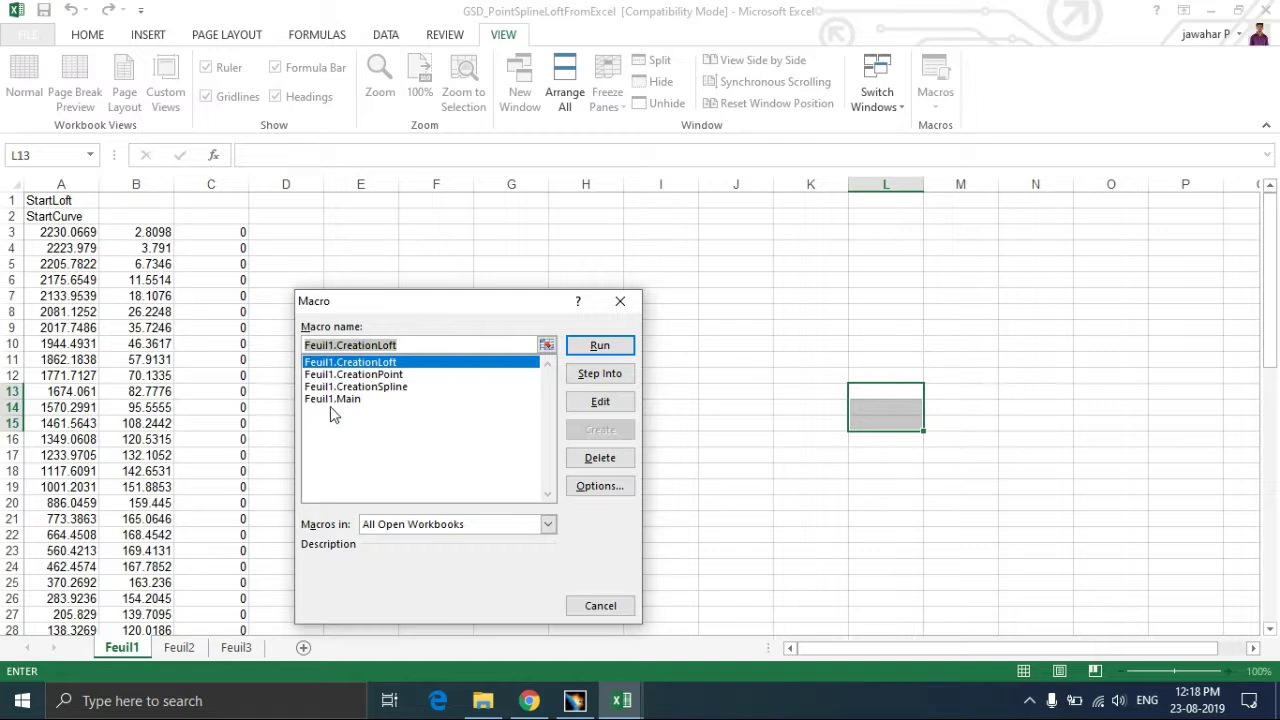
pyautogui.click(340, 399)
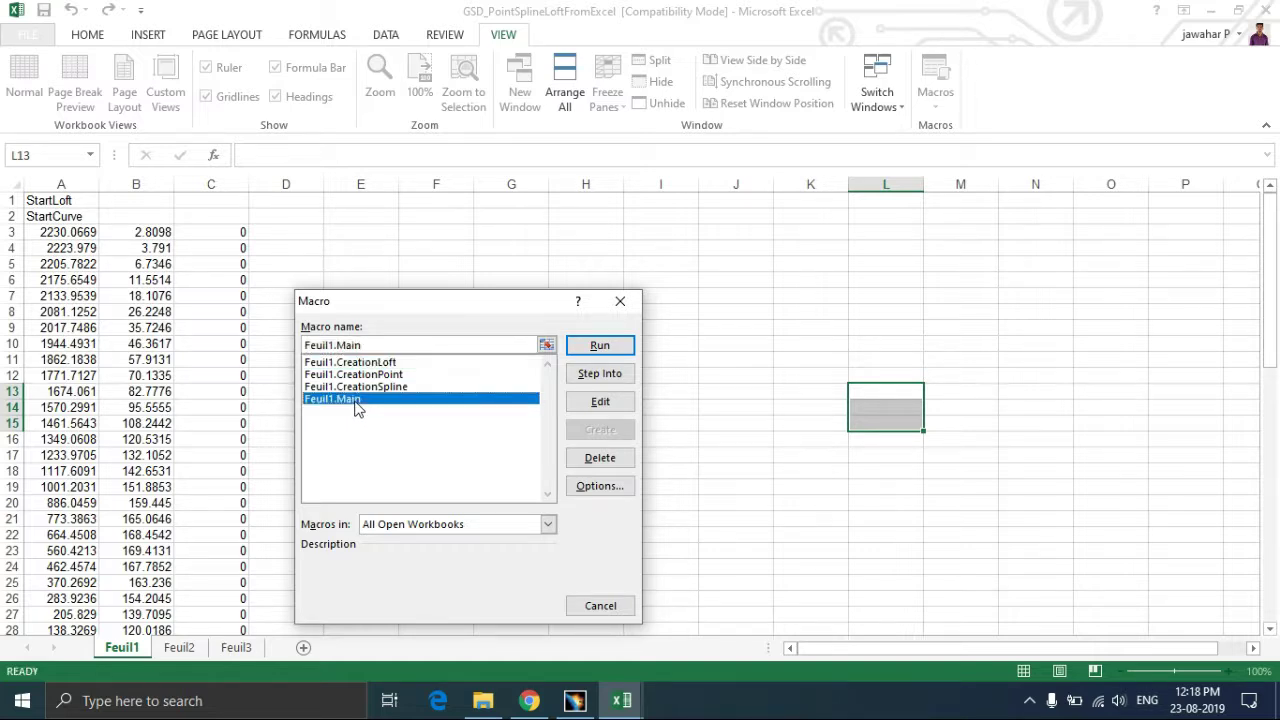
pyautogui.click(600, 346)
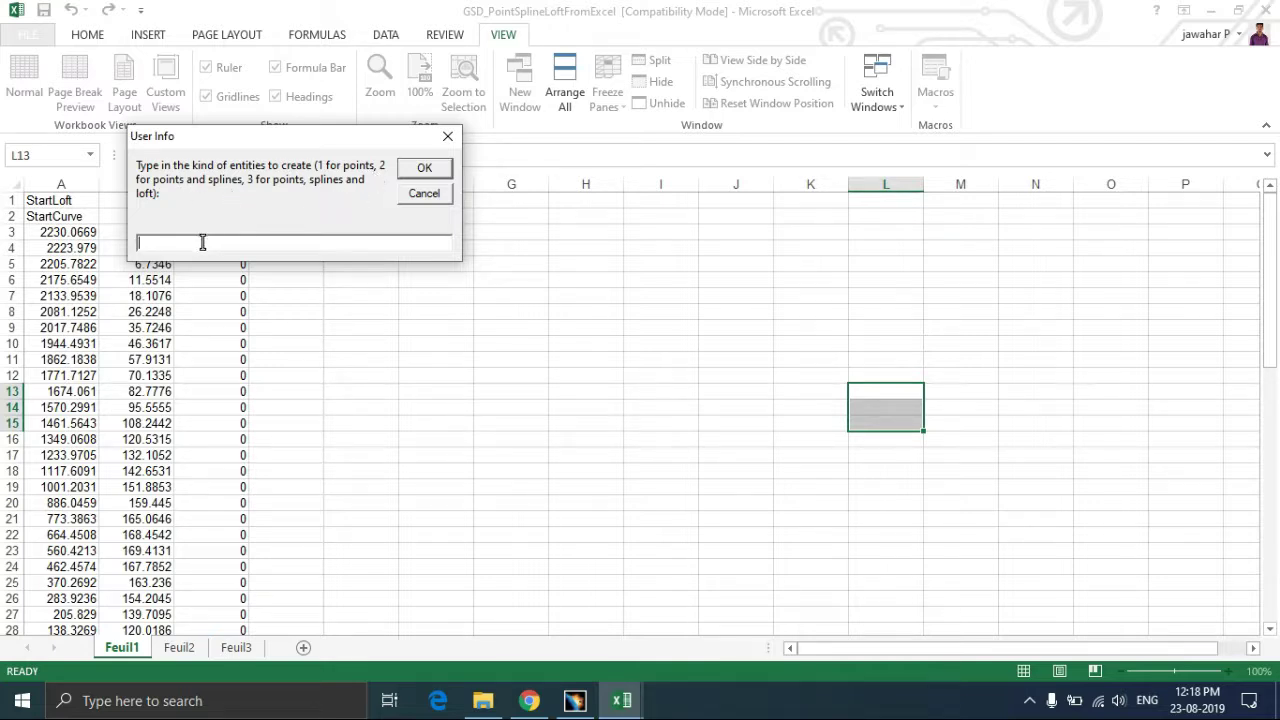
pyautogui.write('2')
pyautogui.click(418, 172)
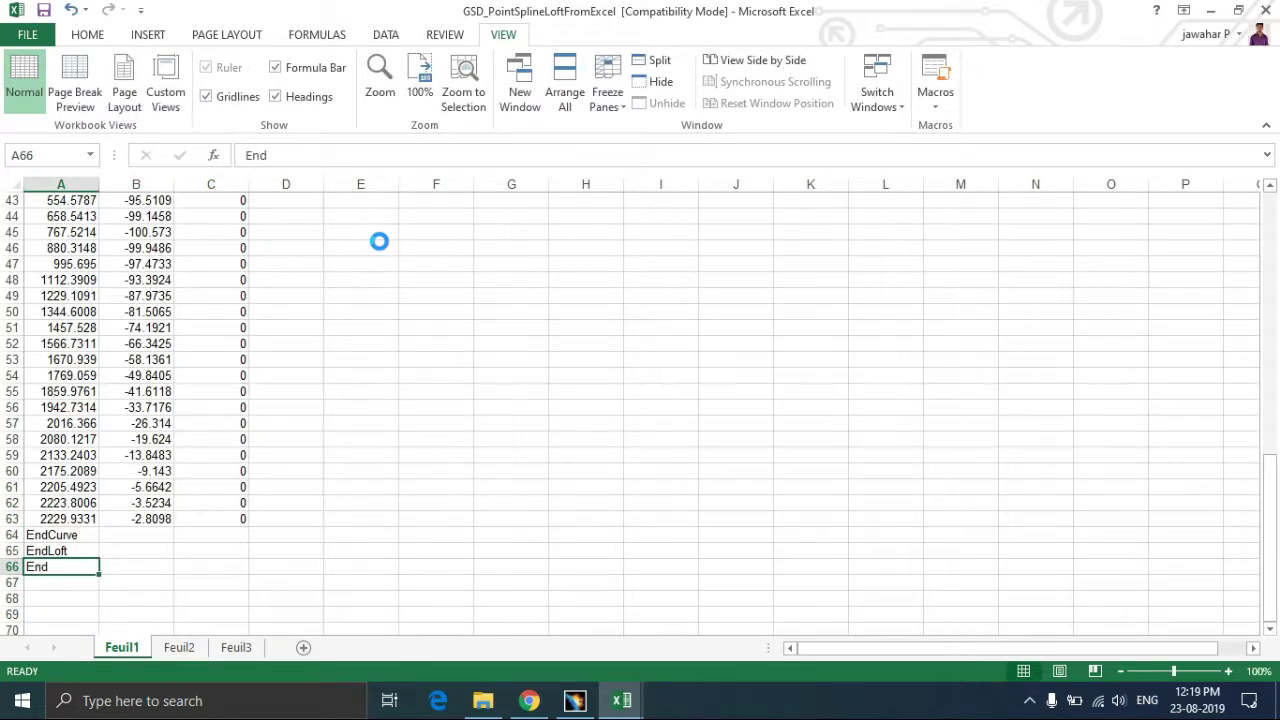
pyautogui.click(576, 702)
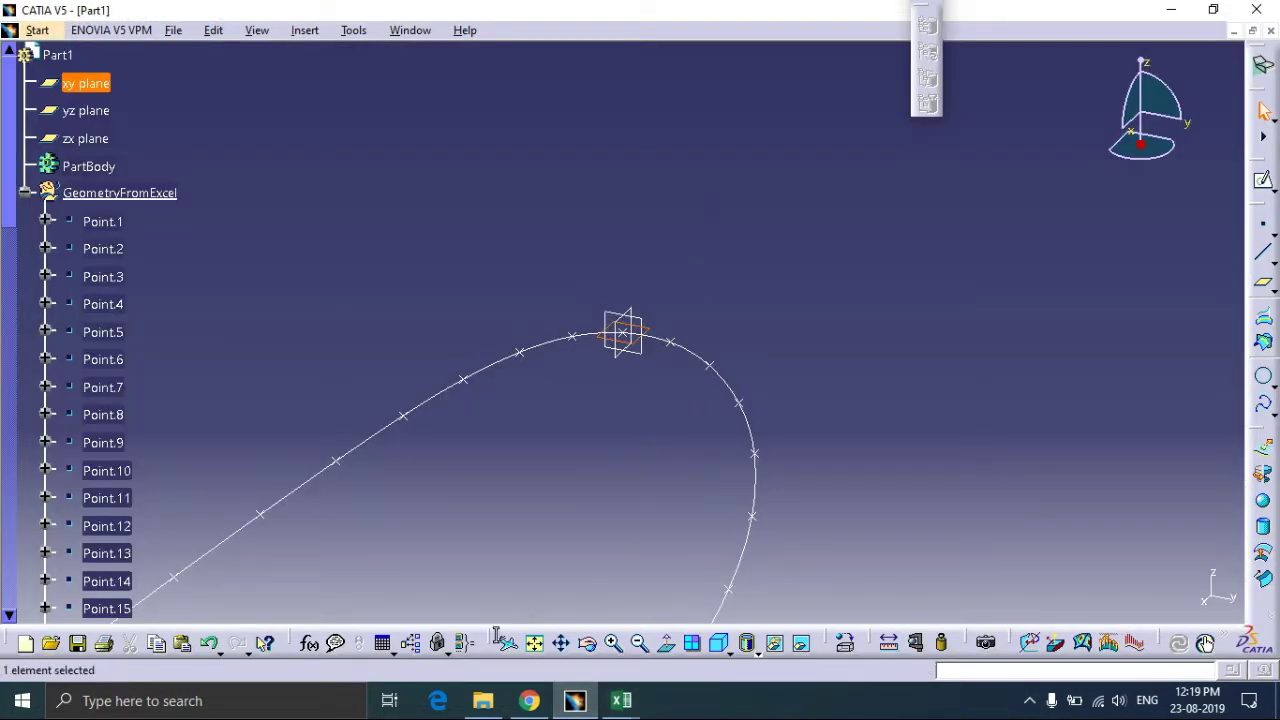
pyautogui.click(534, 643)
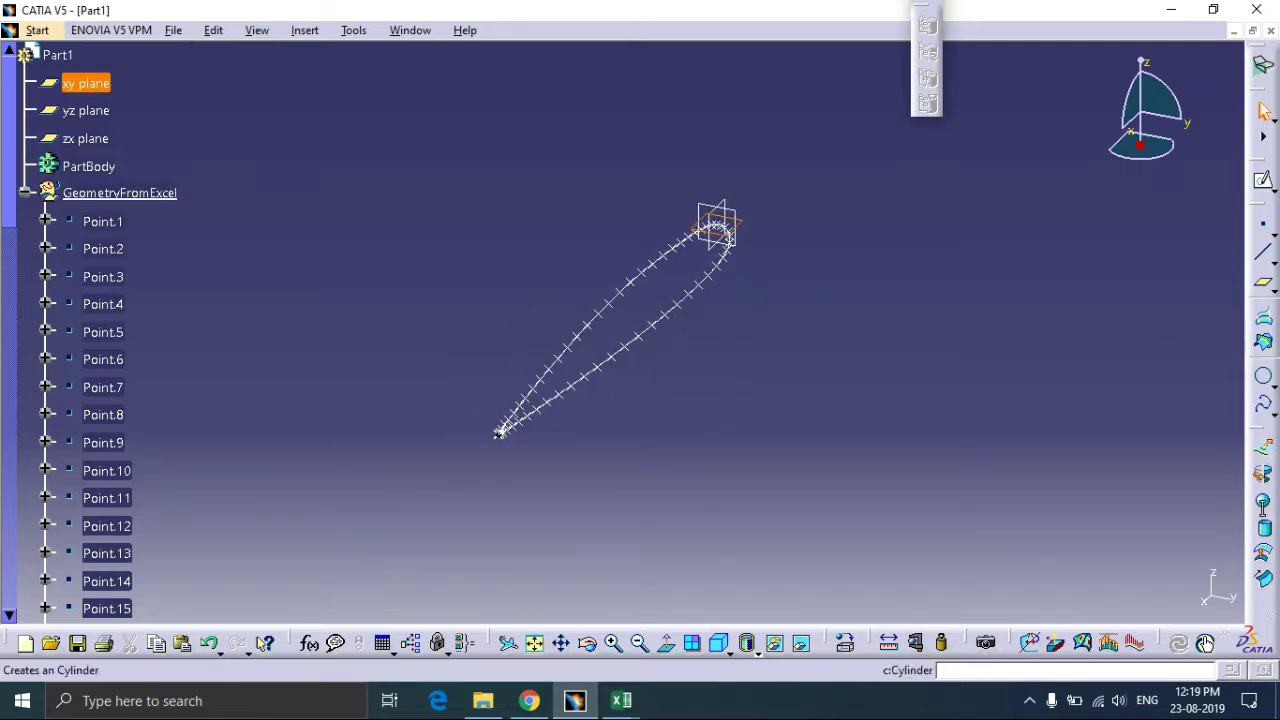
pyautogui.click(1263, 453)
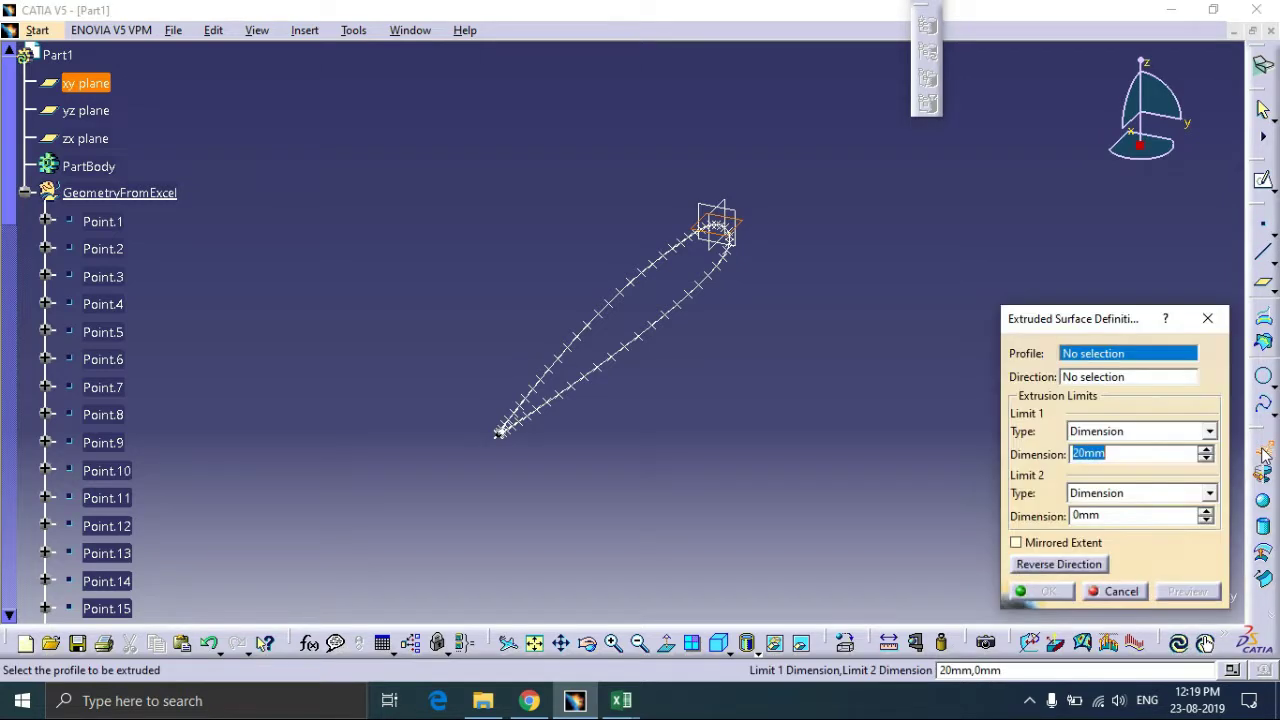
pyautogui.click(672, 318)
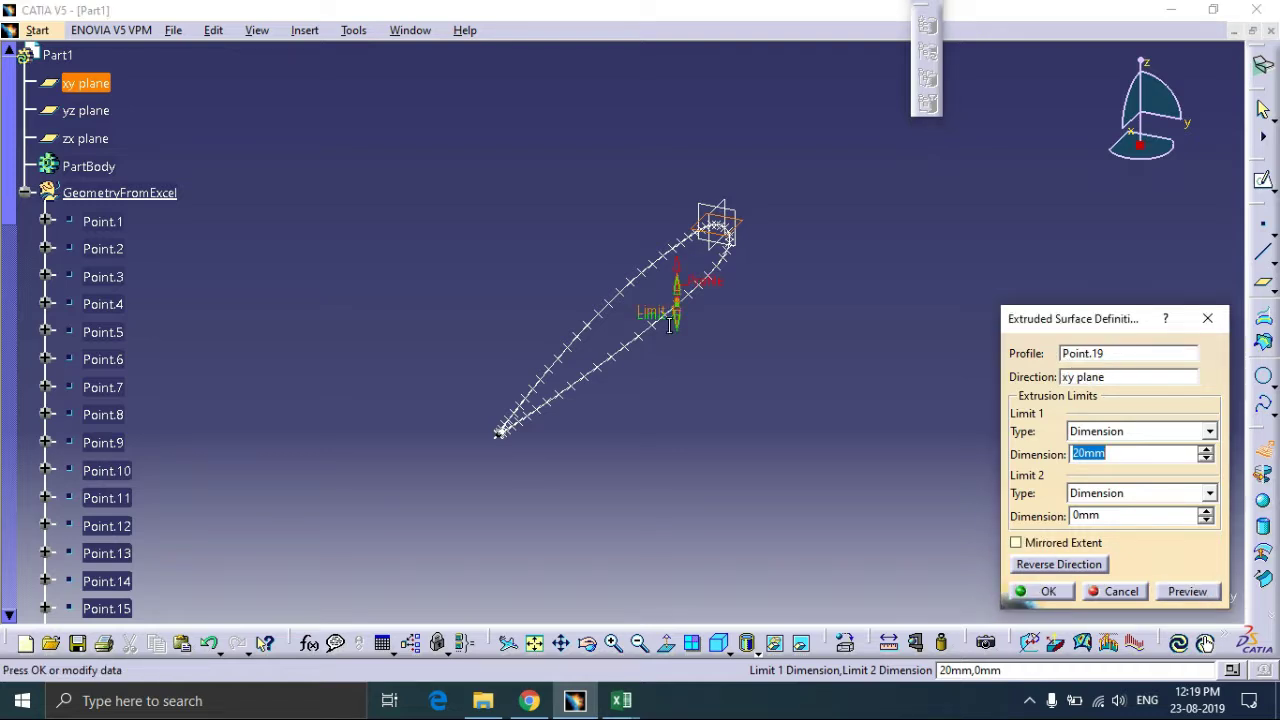
pyautogui.press('Escape')
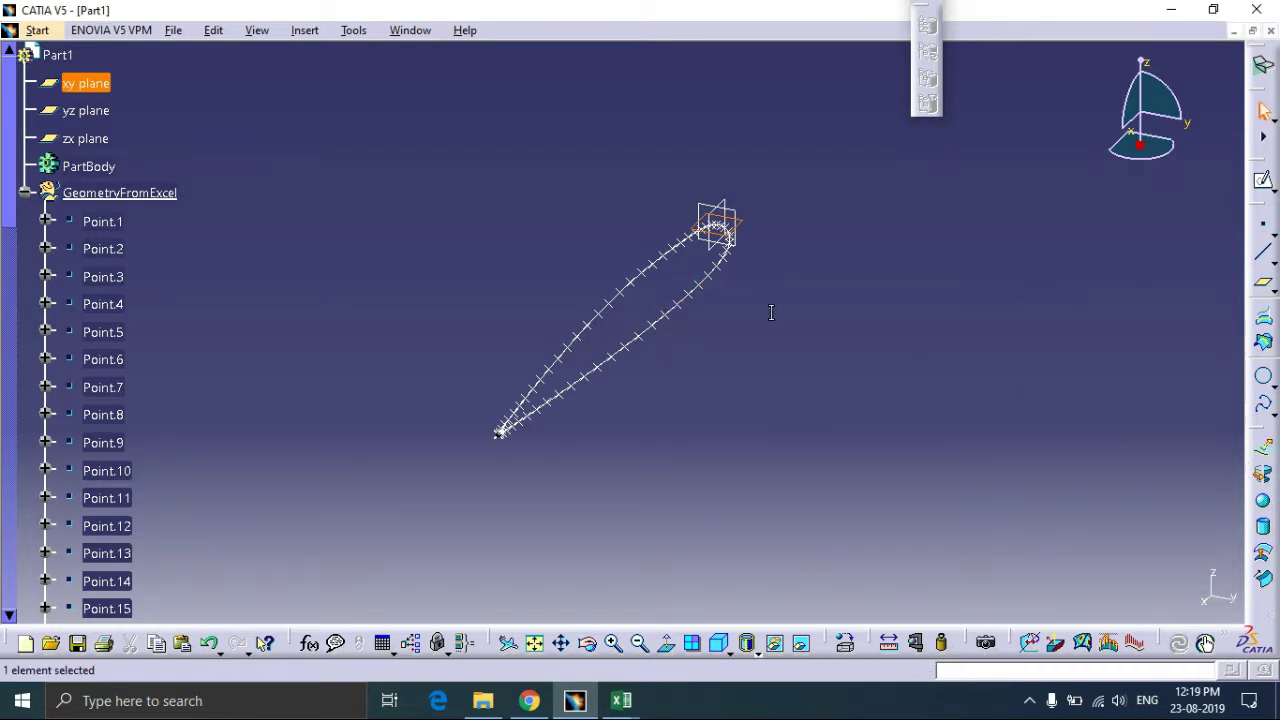
# Step: Set up an extruded surface from the airfoil spline along the xy plane direction and preview it with Limit 1 at 100 mm
pyautogui.click(716, 274)
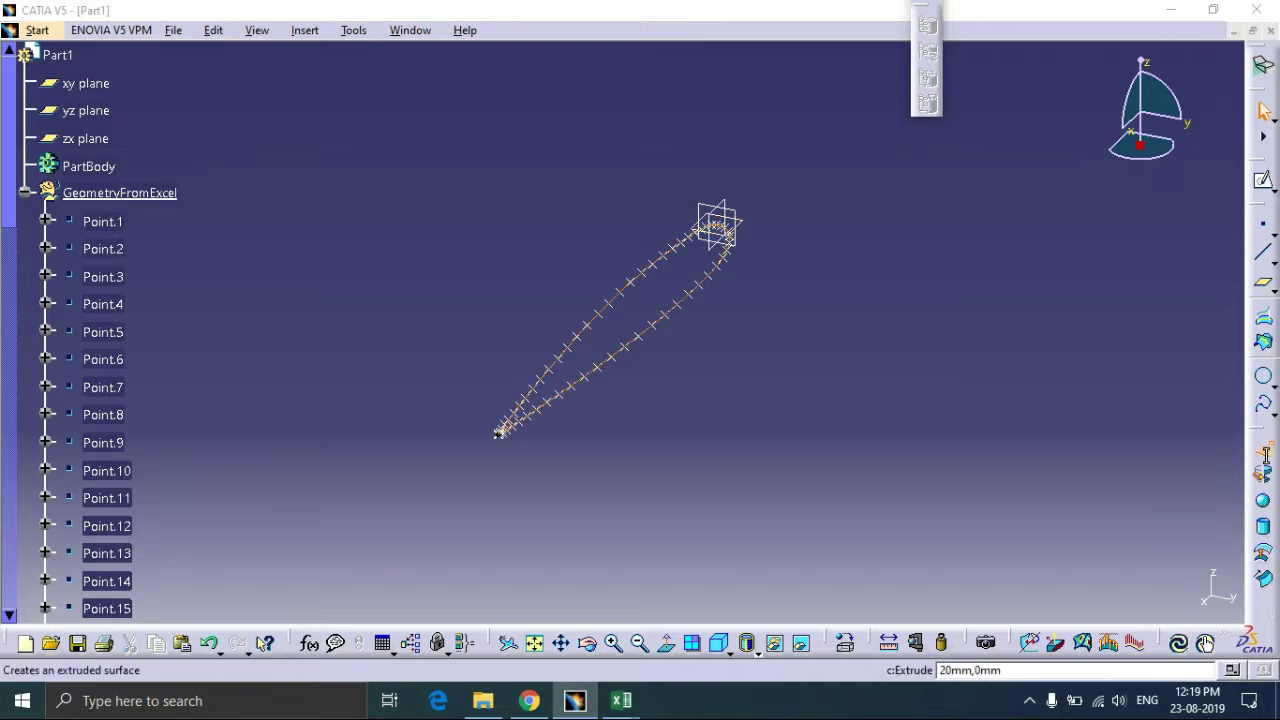
pyautogui.click(1262, 446)
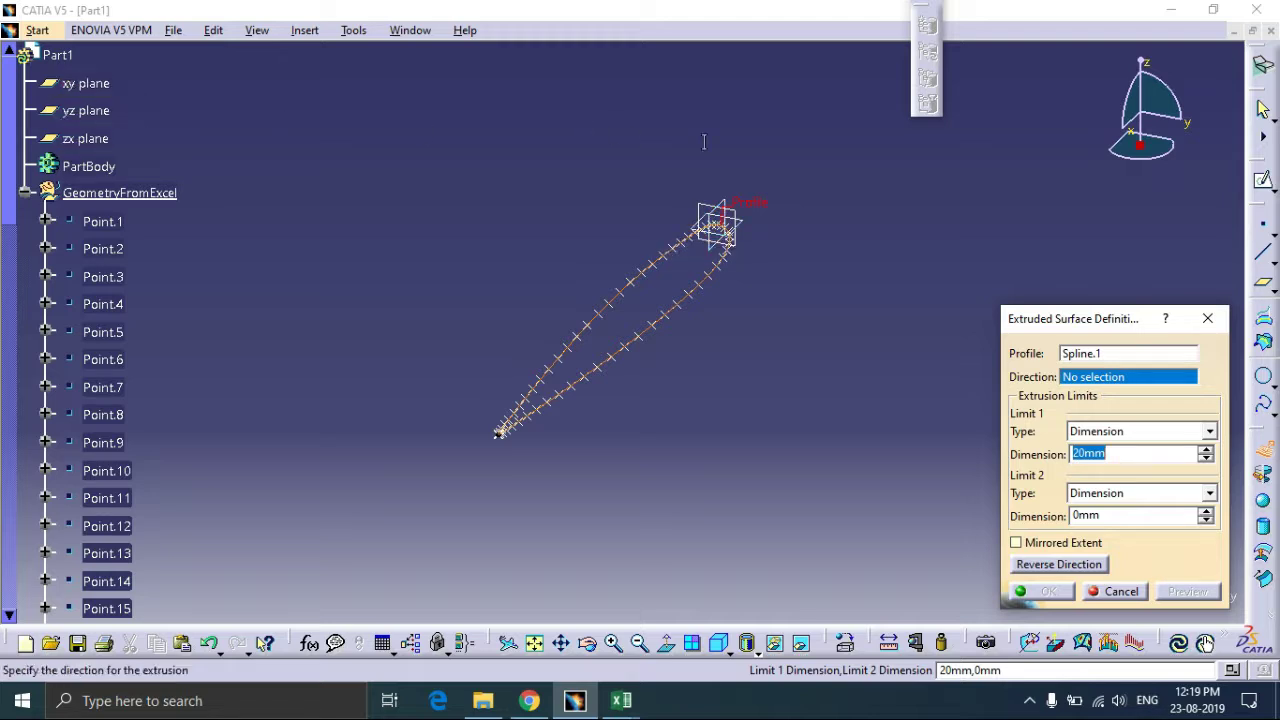
pyautogui.click(88, 86)
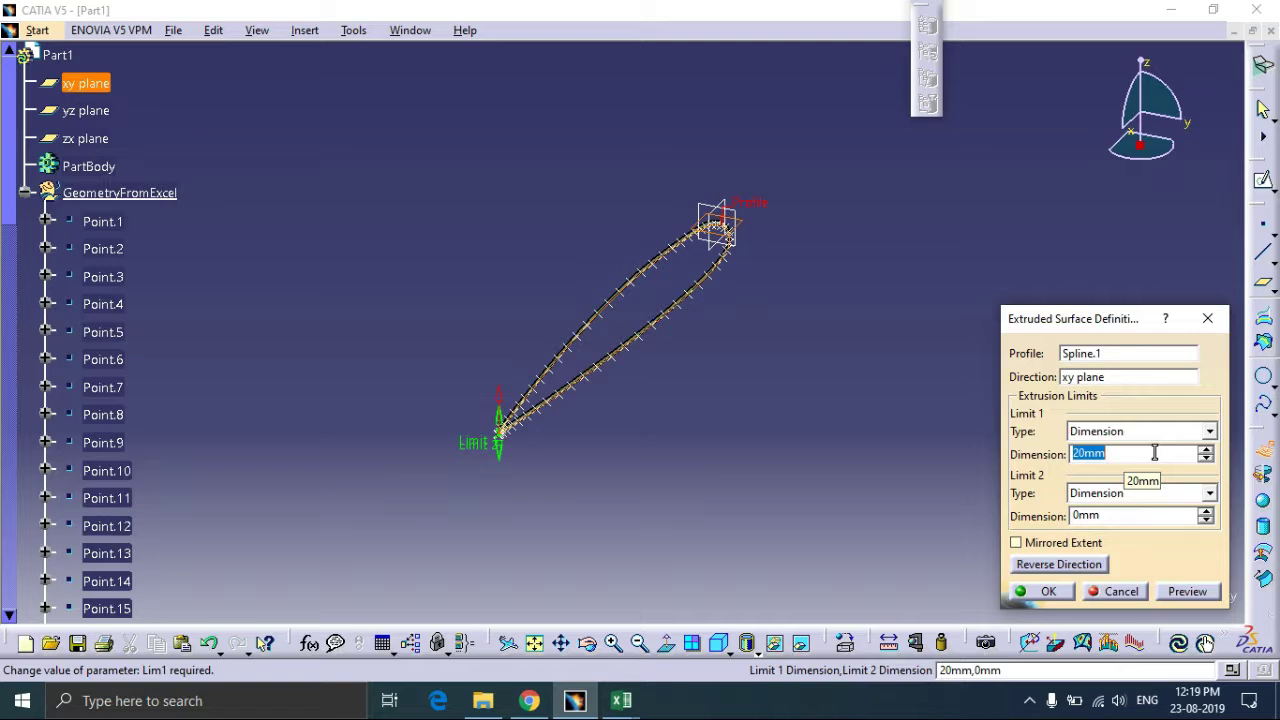
pyautogui.write('100')
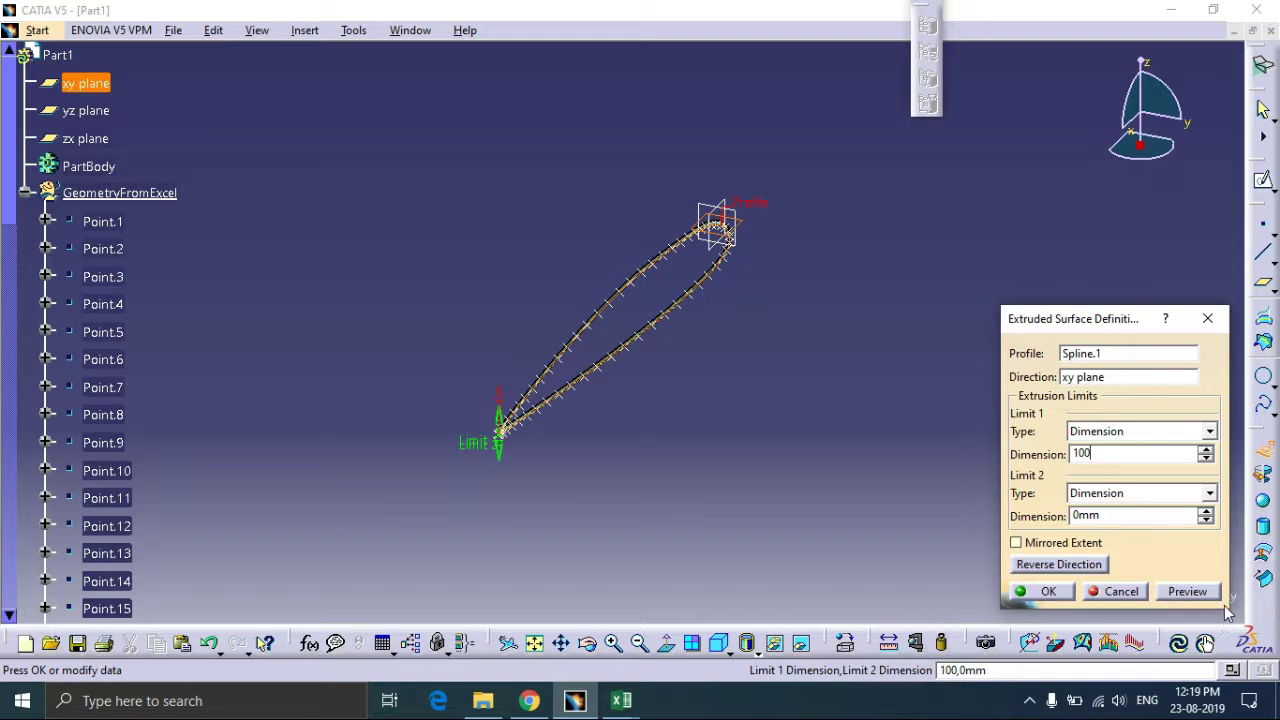
pyautogui.click(1196, 592)
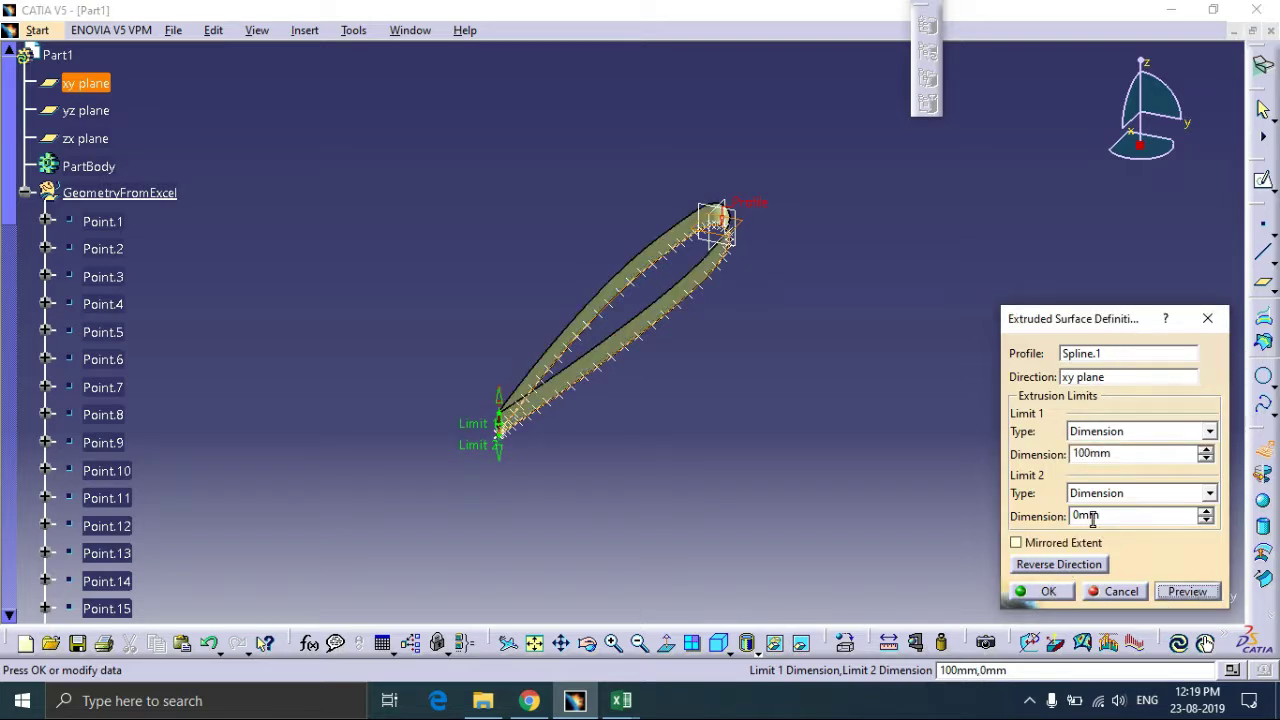
# Step: Set the extrusion's Limit 1 dimension to 500 mm and create the airfoil surface
pyautogui.click(1113, 453)
pyautogui.press('BackSpace')
pyautogui.press('BackSpace')
pyautogui.press('BackSpace')
pyautogui.press('BackSpace')
pyautogui.press('BackSpace')
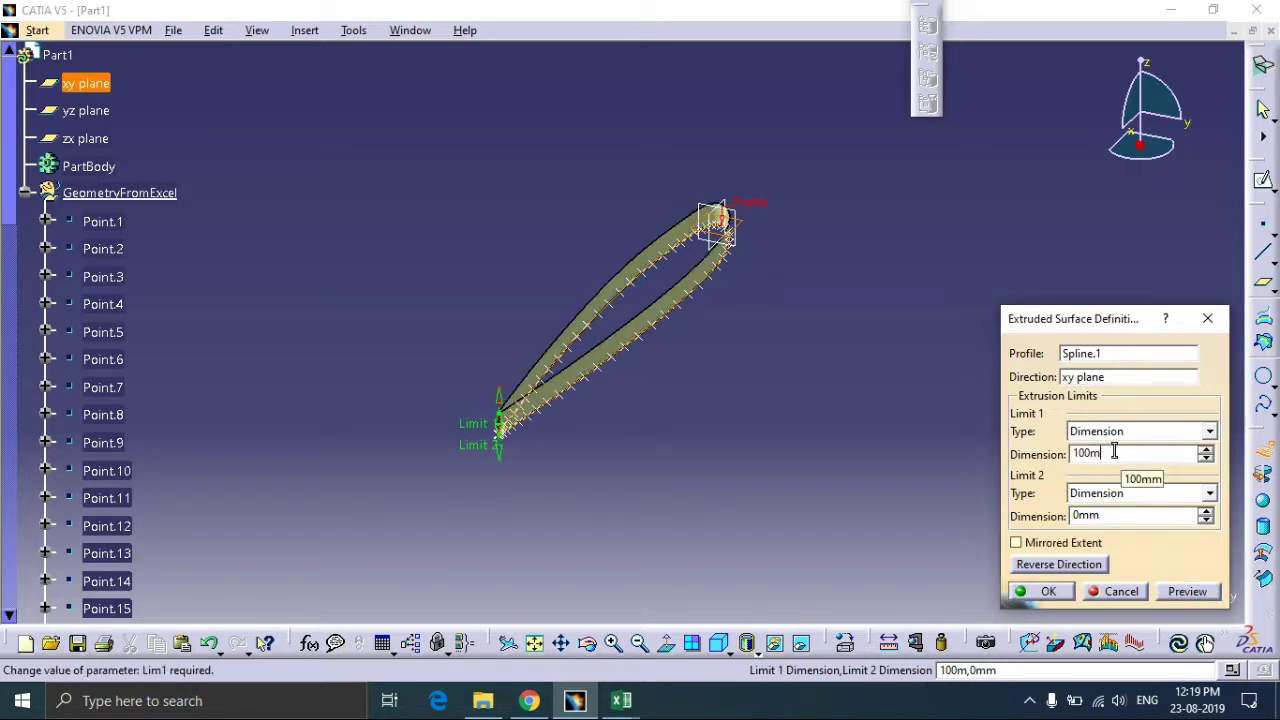
pyautogui.write('500')
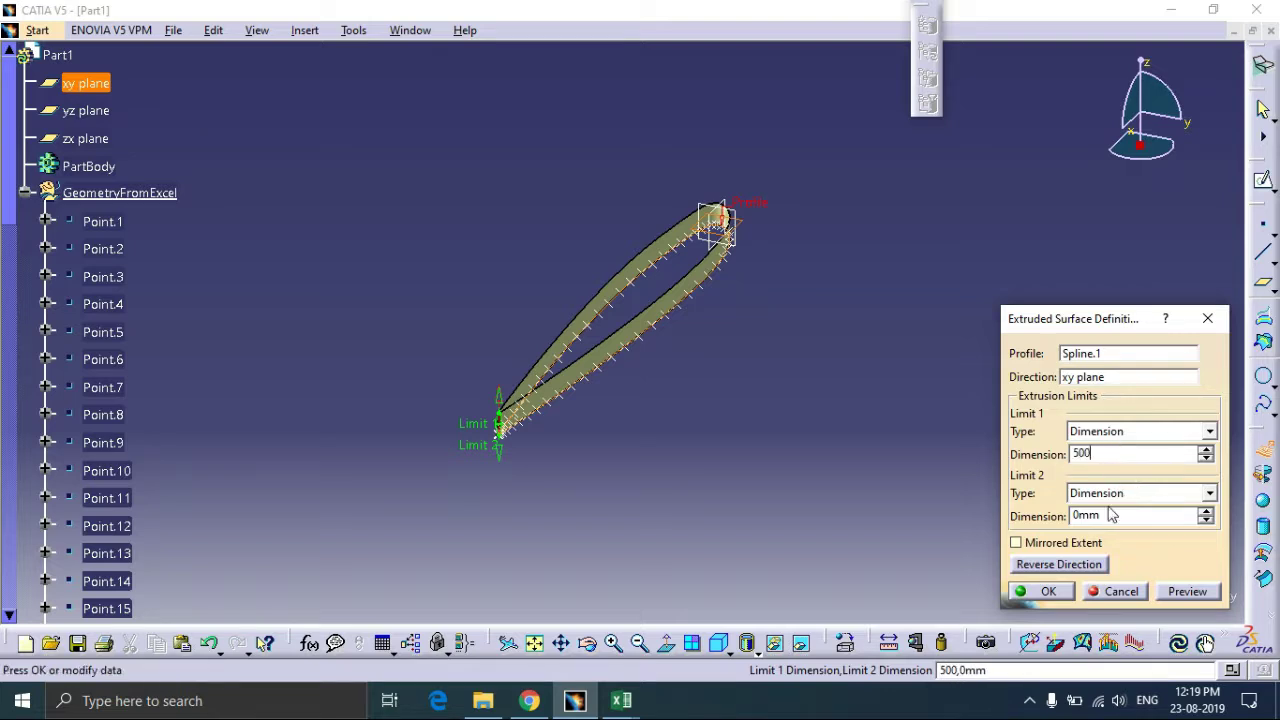
pyautogui.click(1056, 598)
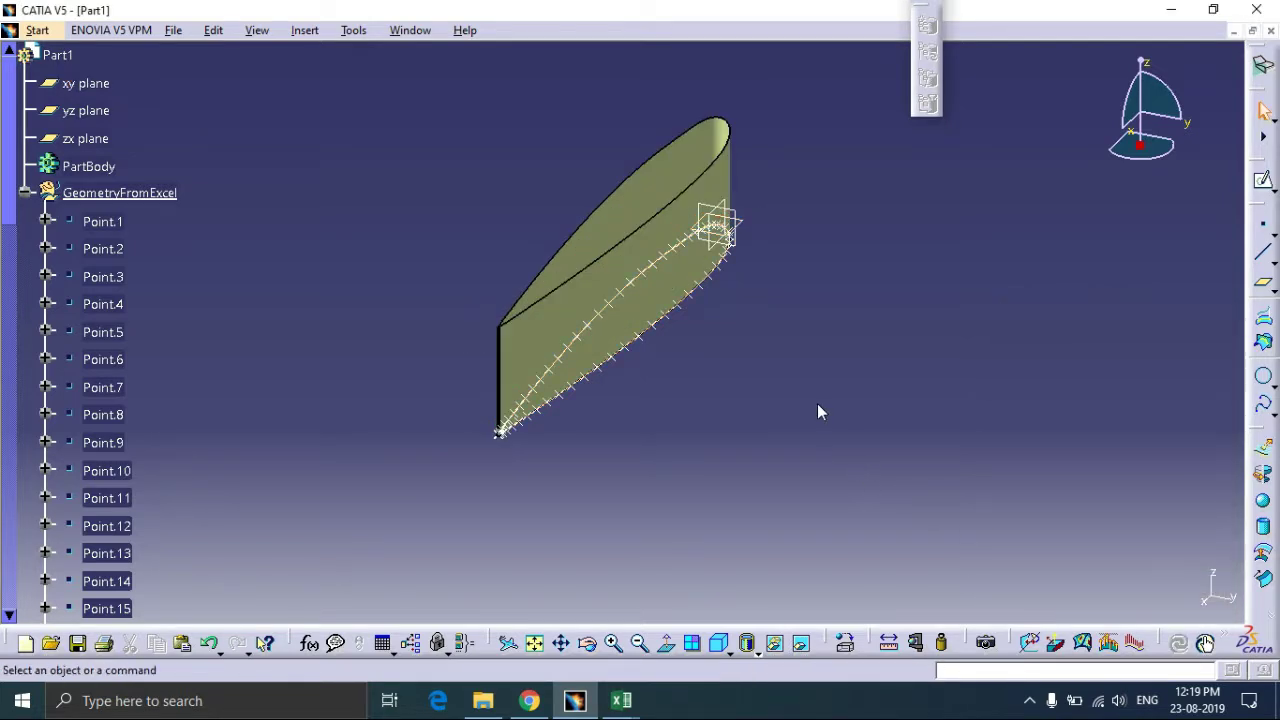
pyautogui.moveTo(818, 411); pyautogui.dragTo(789, 386)
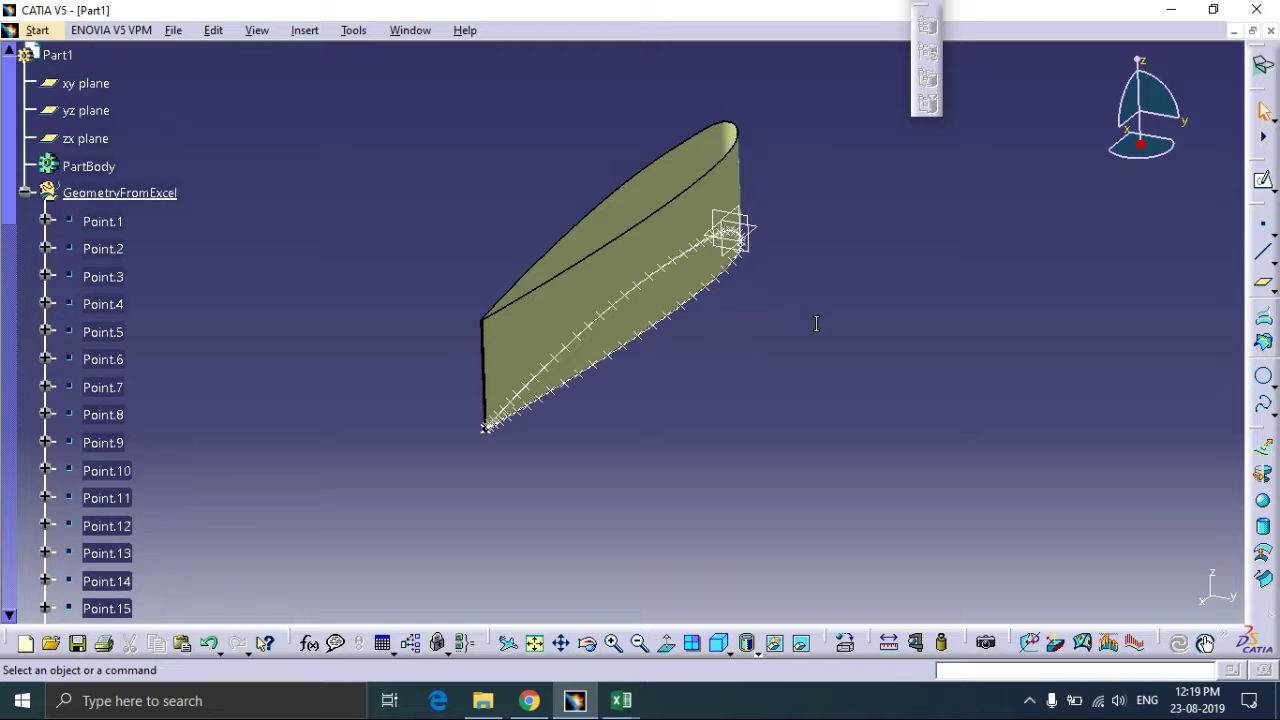
pyautogui.moveTo(866, 320); pyautogui.dragTo(662, 211)
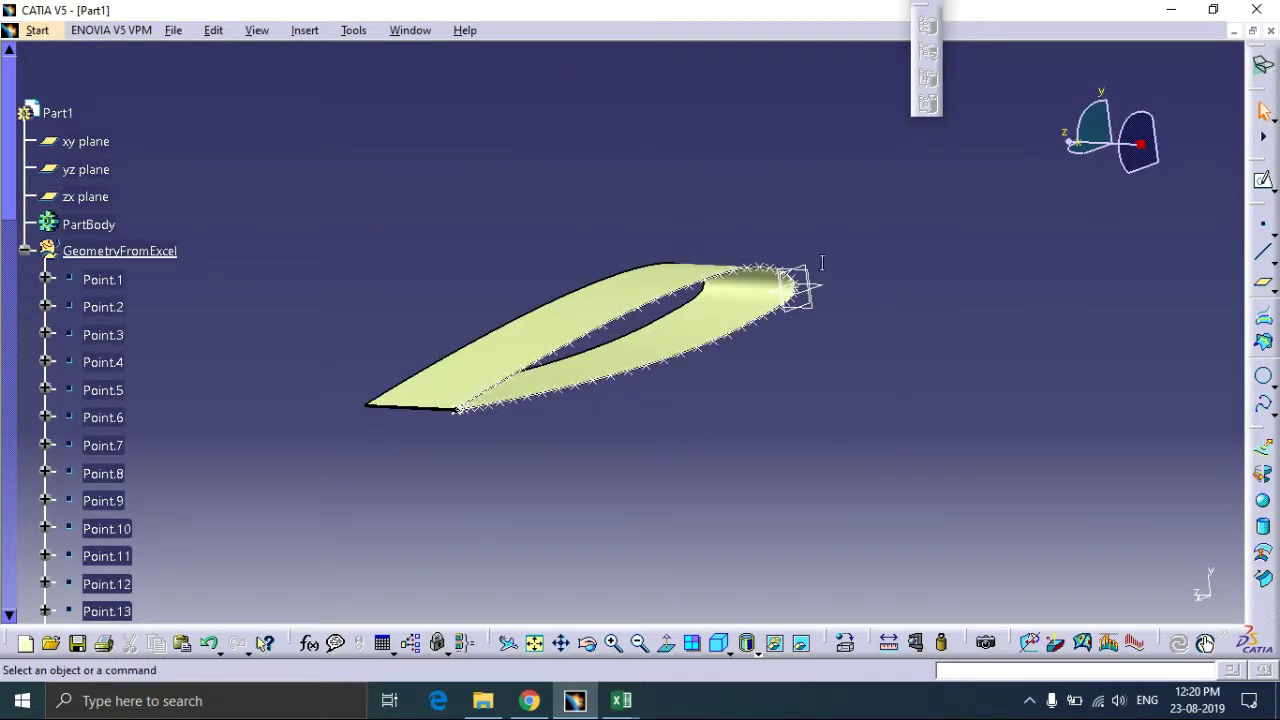
pyautogui.moveTo(726, 243); pyautogui.dragTo(803, 277)
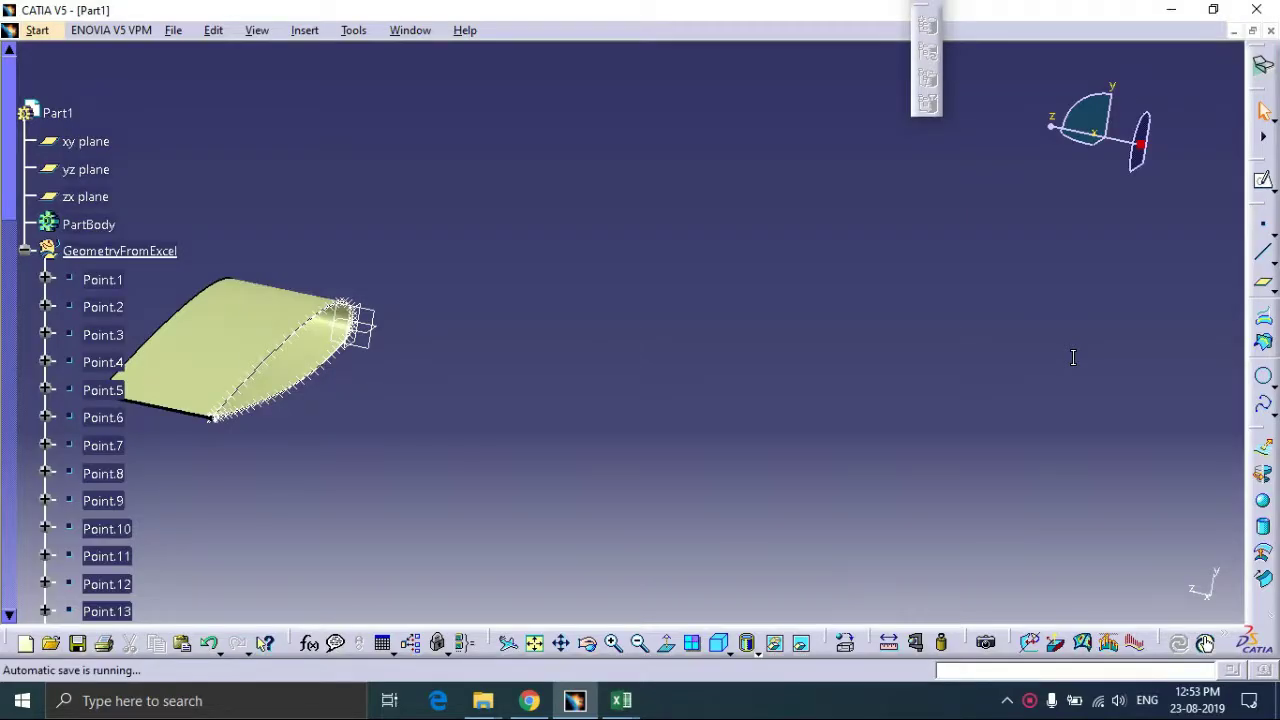